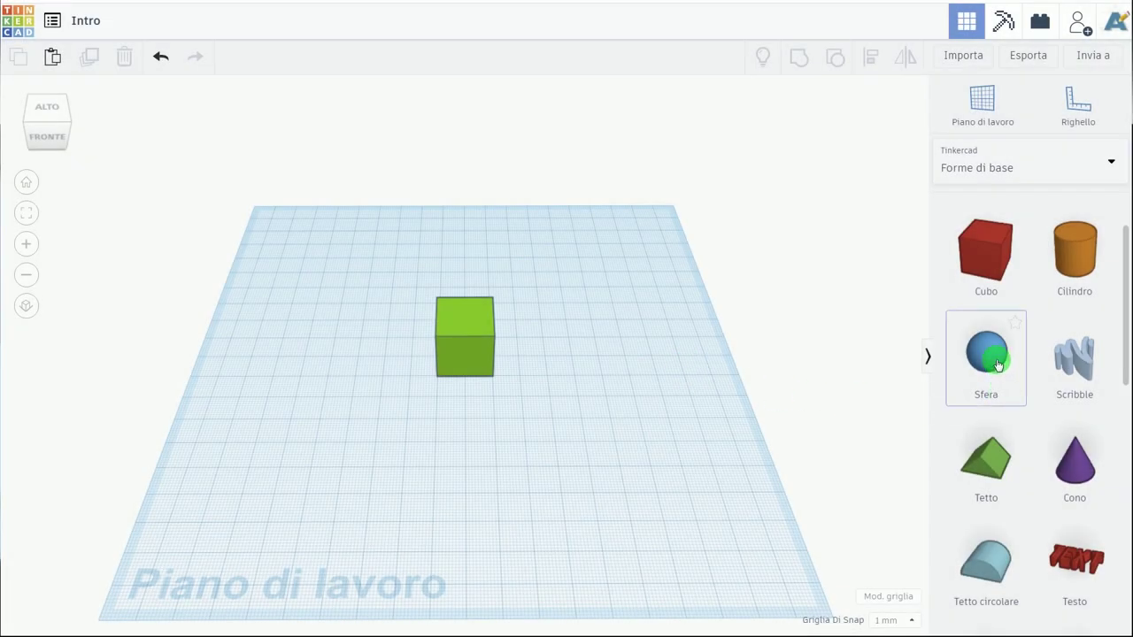
Step: Drop a sphere from Forme di base onto the workplane and move it beside the green cube
mouse_move(997, 363)
left_mouse_down()
mouse_move(554, 360)
mouse_move(562, 398)
left_mouse_up()
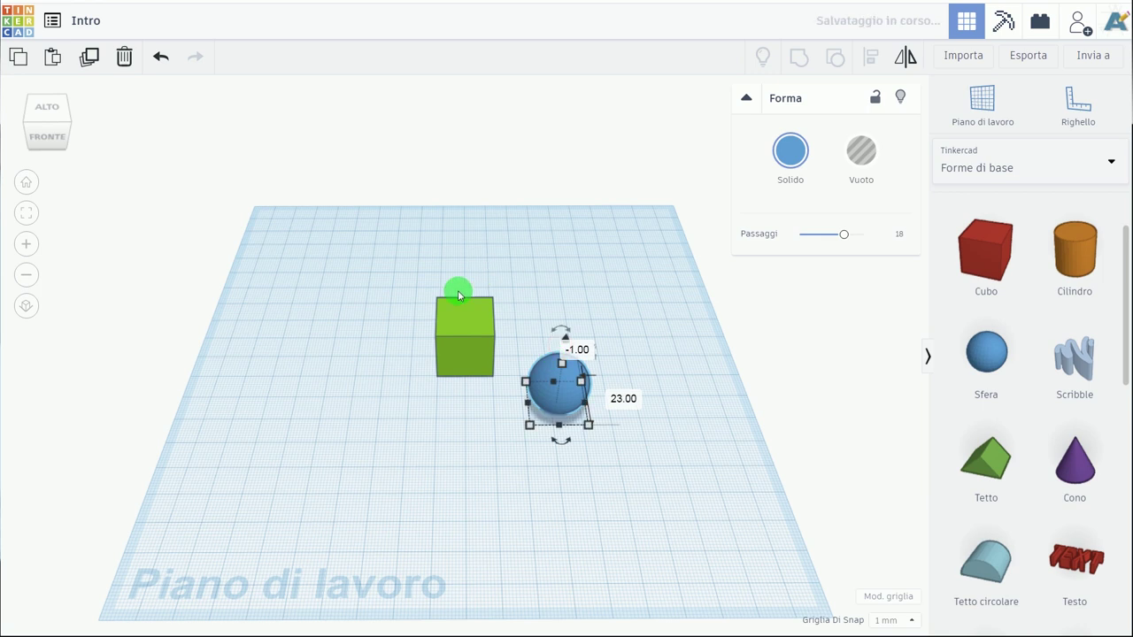
mouse_move(573, 308)
right_mouse_down()
mouse_move(584, 297)
mouse_move(569, 423)
mouse_move(581, 405)
mouse_move(588, 420)
mouse_move(569, 438)
right_mouse_up()
left_click_drag(557, 415, 548, 349)
mouse_move(610, 332)
right_mouse_down()
mouse_move(622, 306)
mouse_move(676, 372)
mouse_move(701, 342)
mouse_move(680, 362)
mouse_move(608, 377)
right_mouse_up()
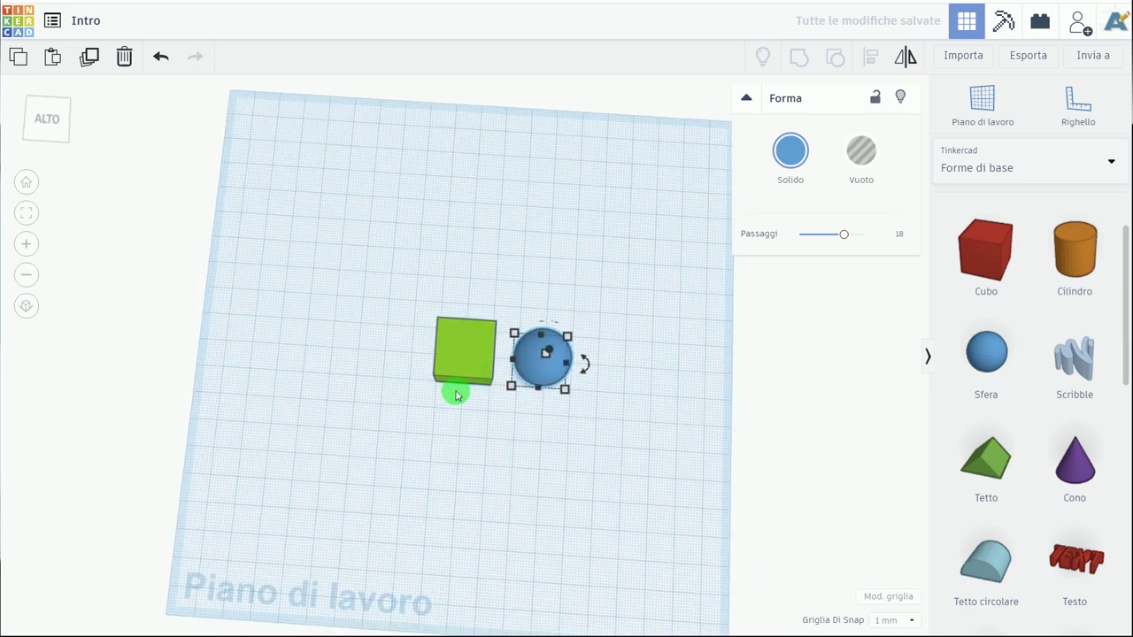
Step: From top view, drag the sphere onto the cube's centre until both offsets read 0.00
left_click(43, 121)
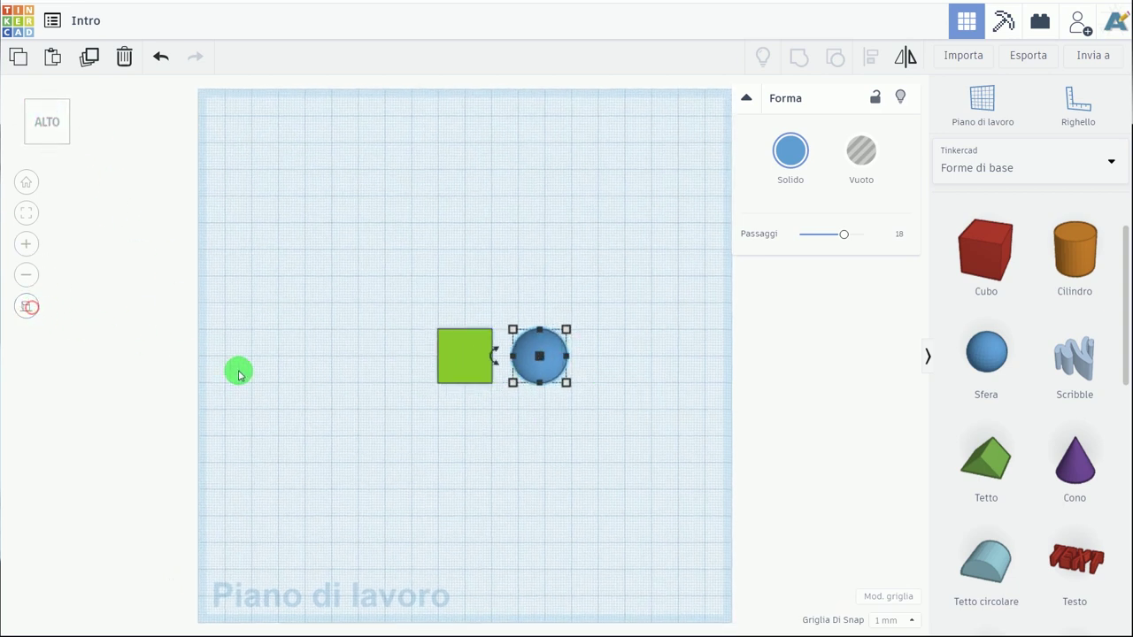
scroll(518, 399, "up", 2)
scroll(527, 404, "up", 3)
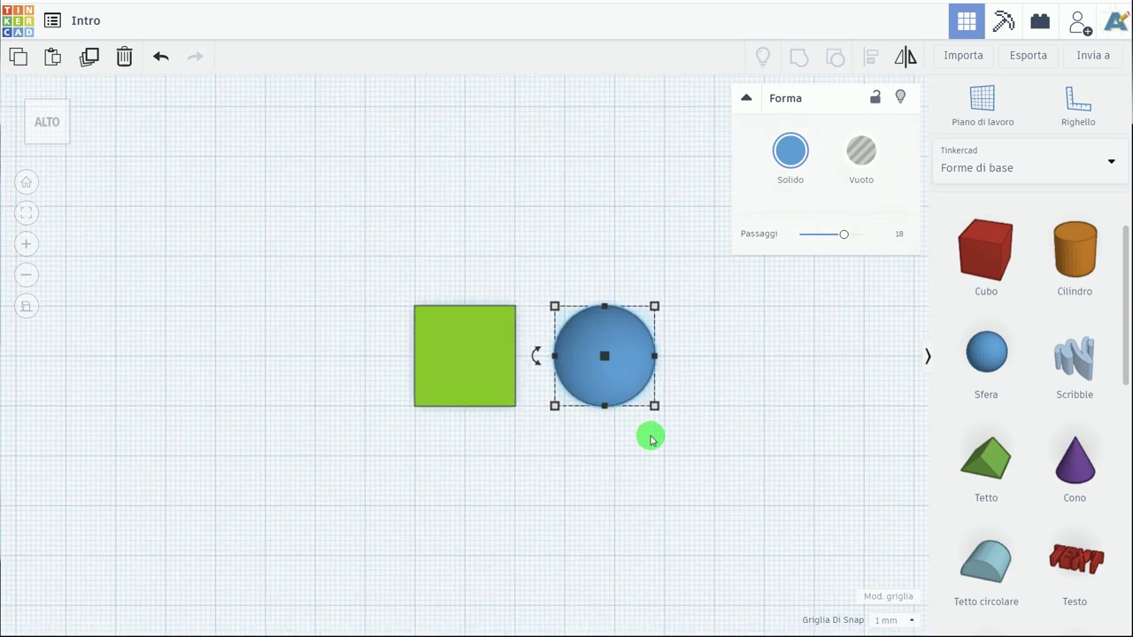
mouse_move(612, 357)
left_mouse_down()
mouse_move(605, 398)
mouse_move(612, 350)
left_mouse_up()
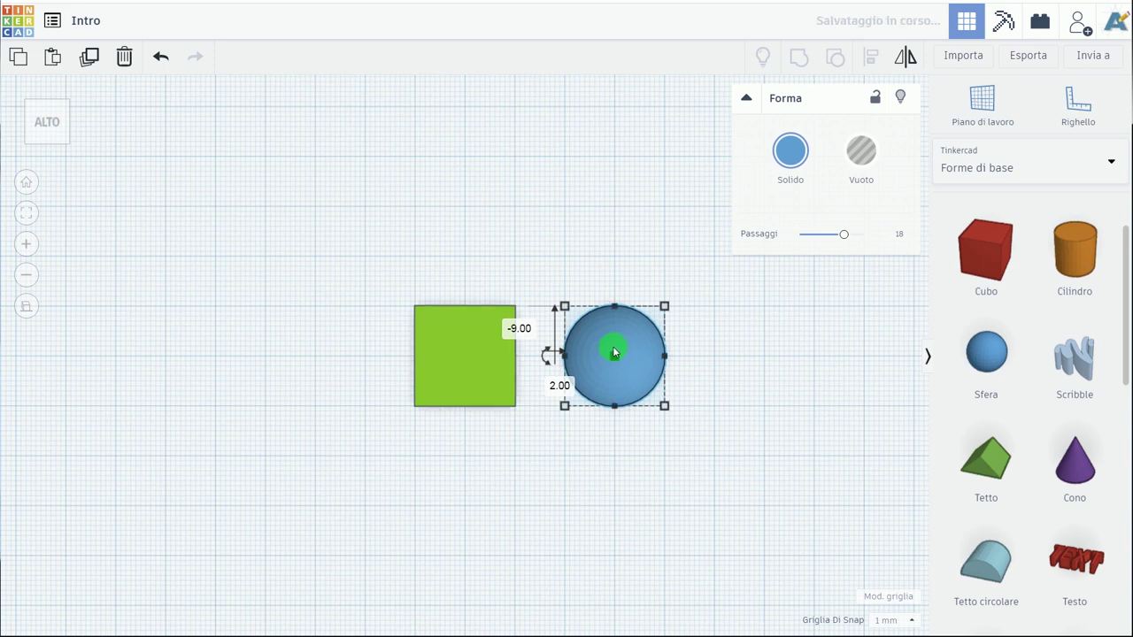
left_click_drag(612, 352, 467, 354)
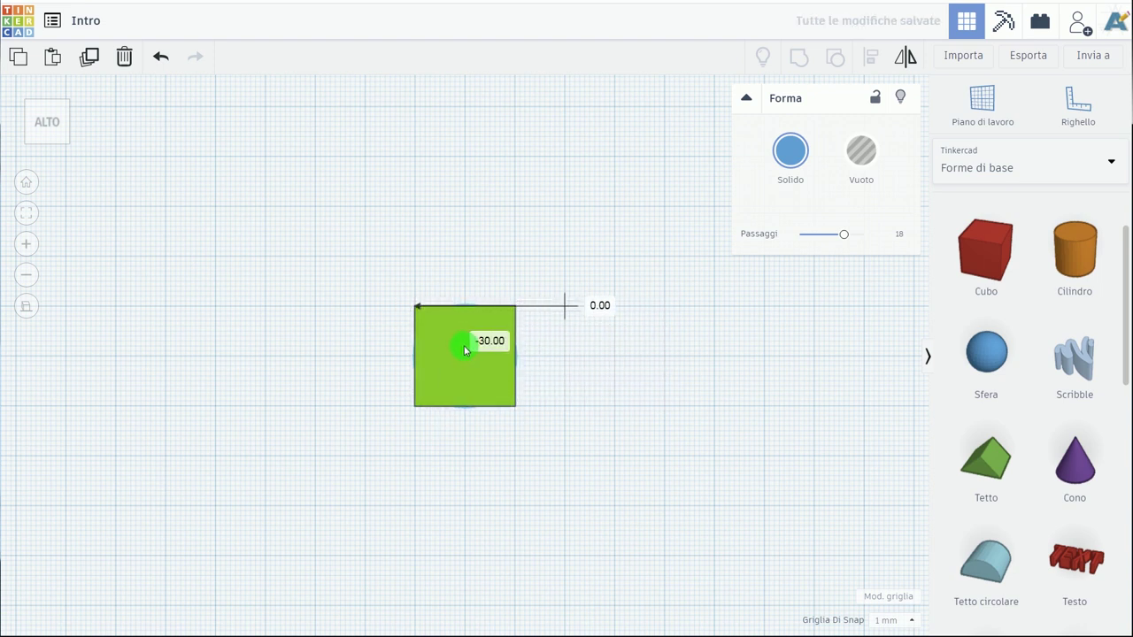
left_click(488, 379)
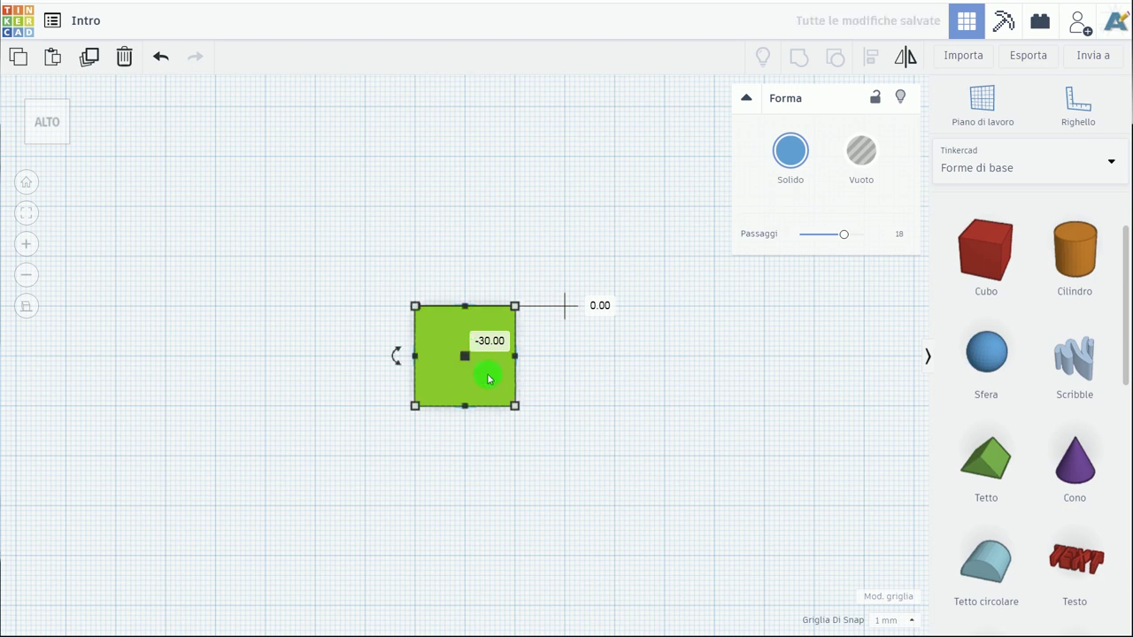
left_click(582, 360)
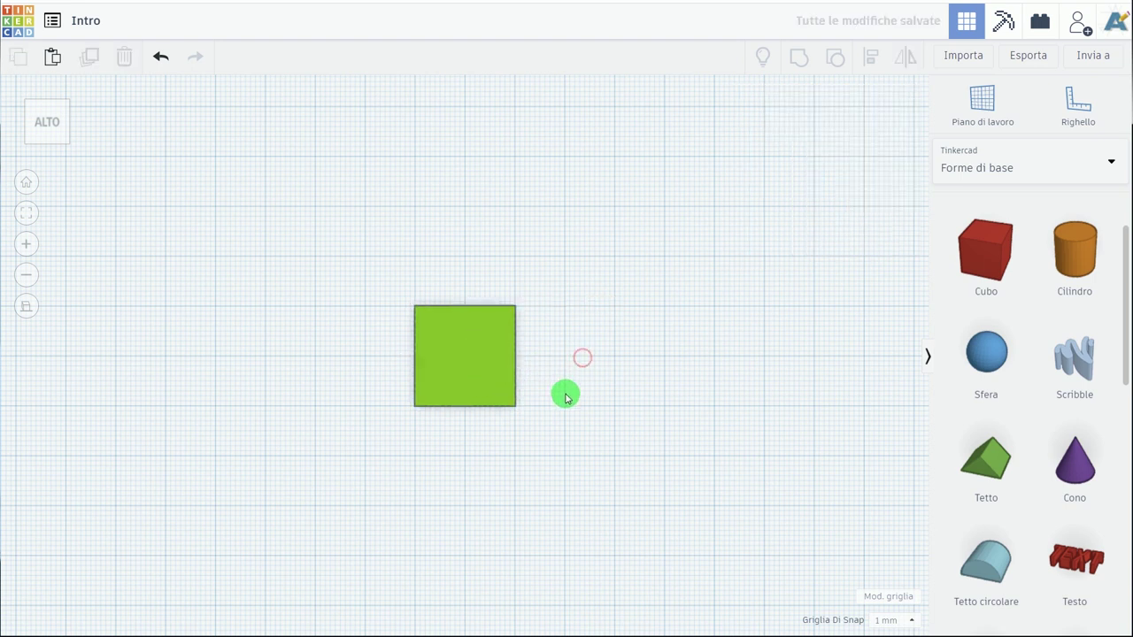
right_click_drag(566, 392, 529, 322)
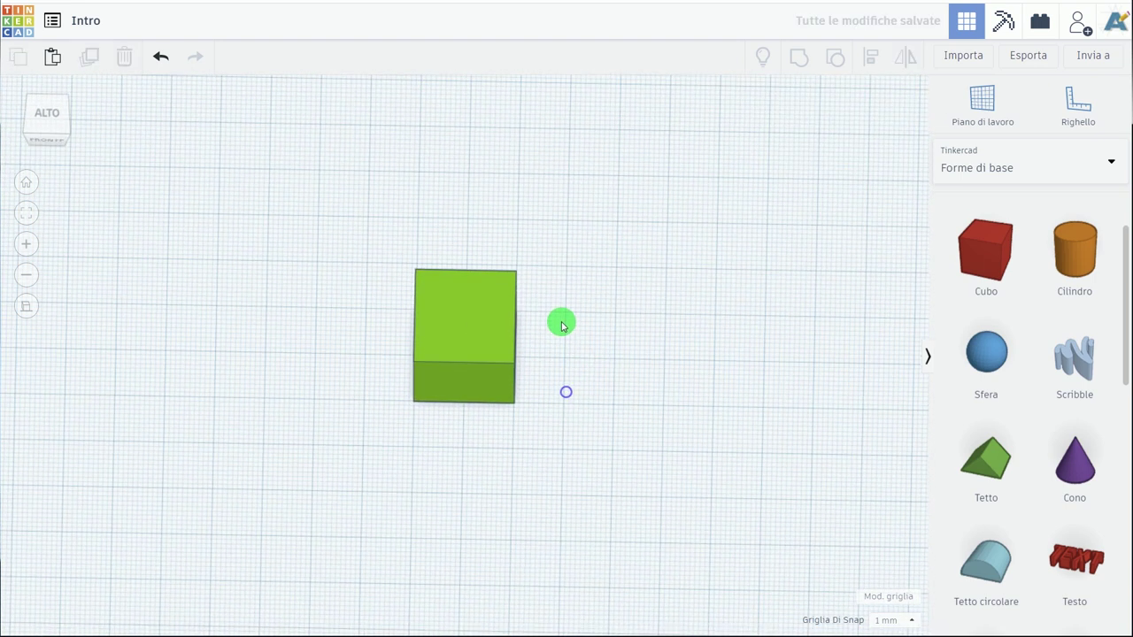
Step: Tick Trasparente in the green cube's Solido colour options to reveal the enclosed sphere
left_click(511, 324)
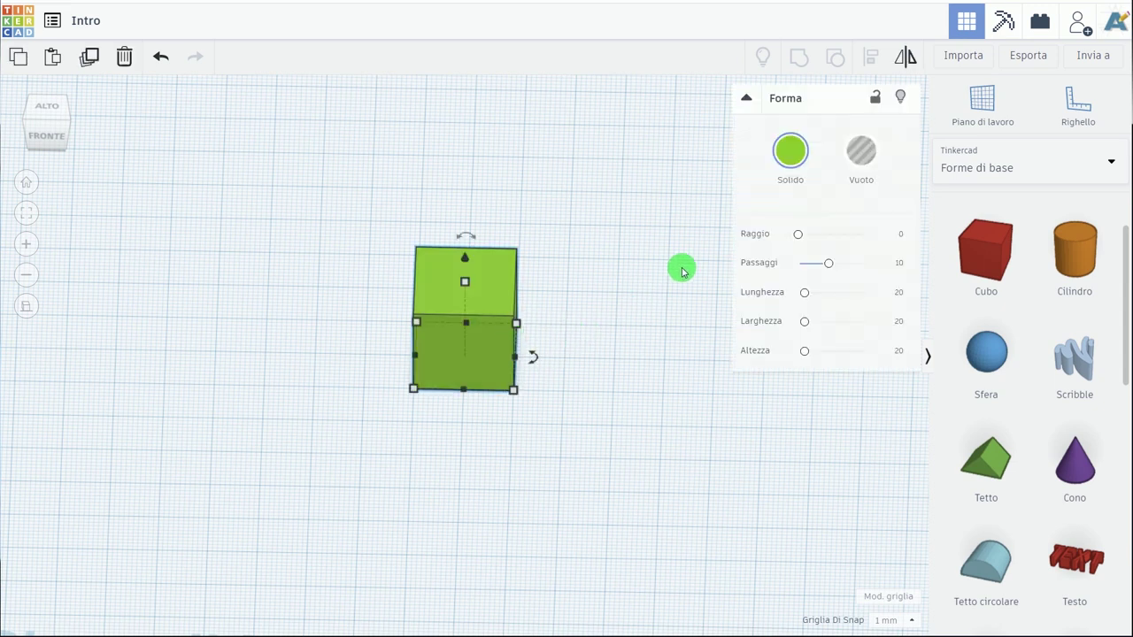
left_click(801, 149)
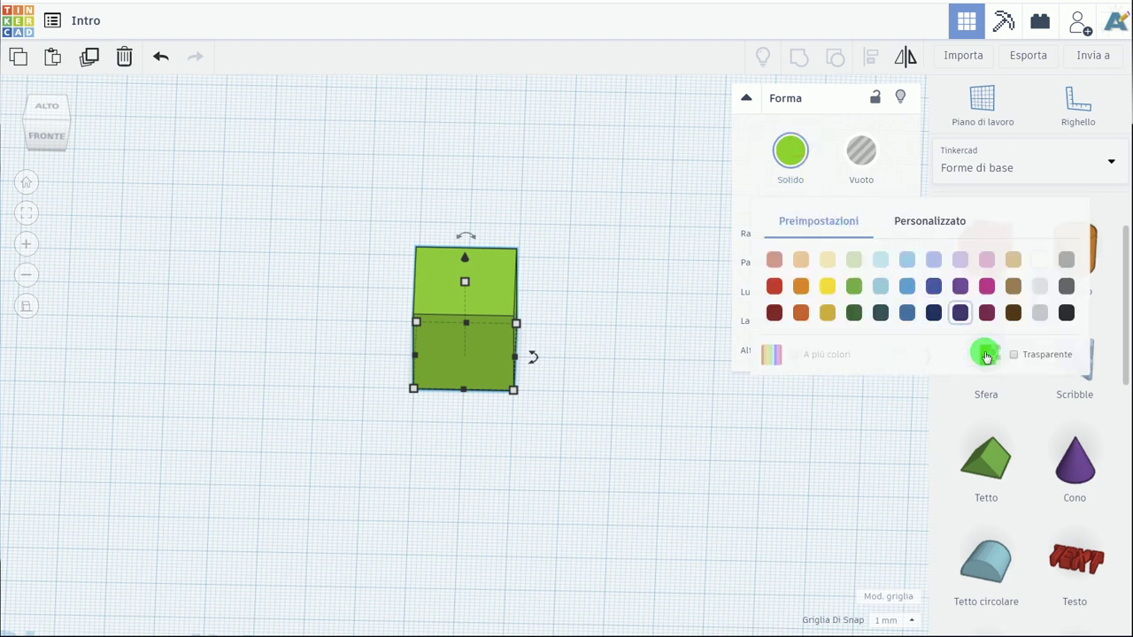
left_click(1017, 357)
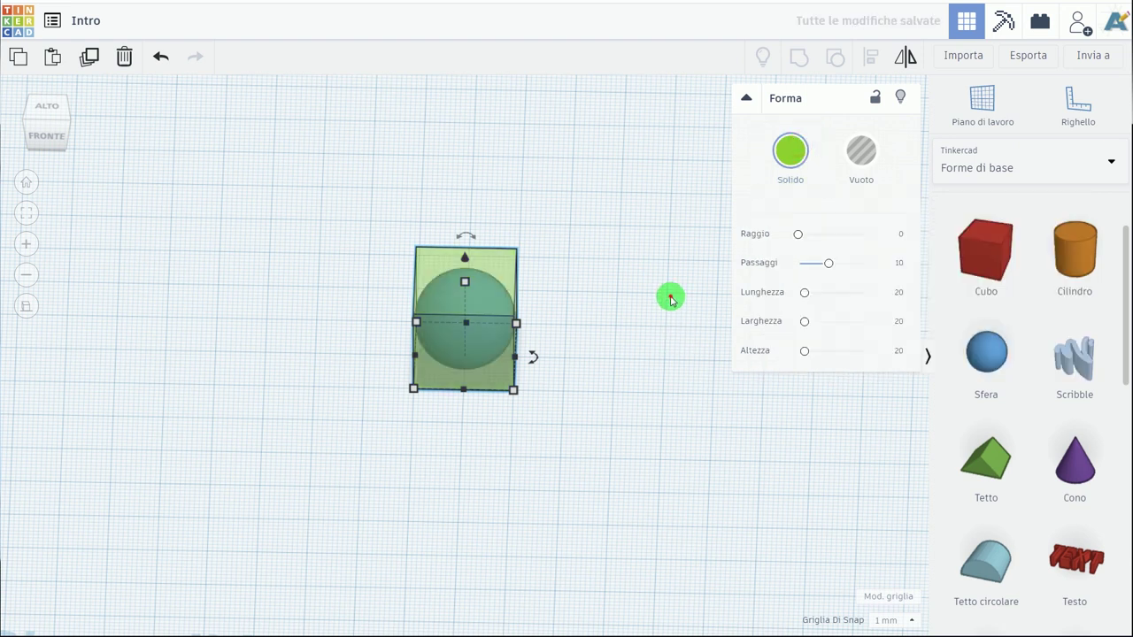
left_click(669, 296)
right_click_drag(572, 356, 583, 363)
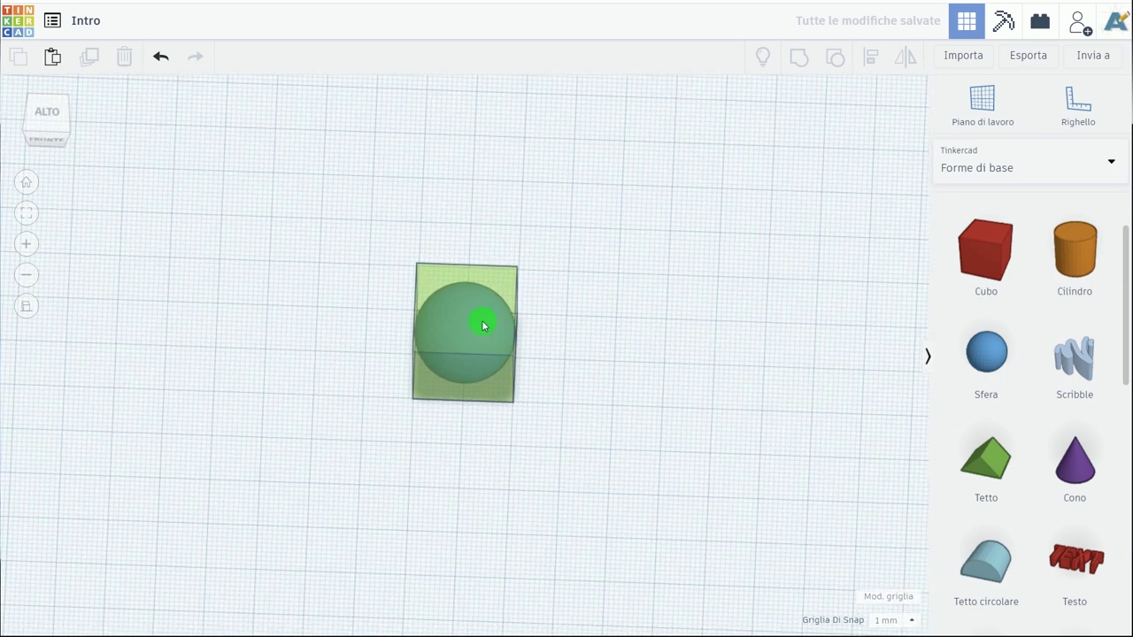
right_click_drag(539, 417, 542, 378)
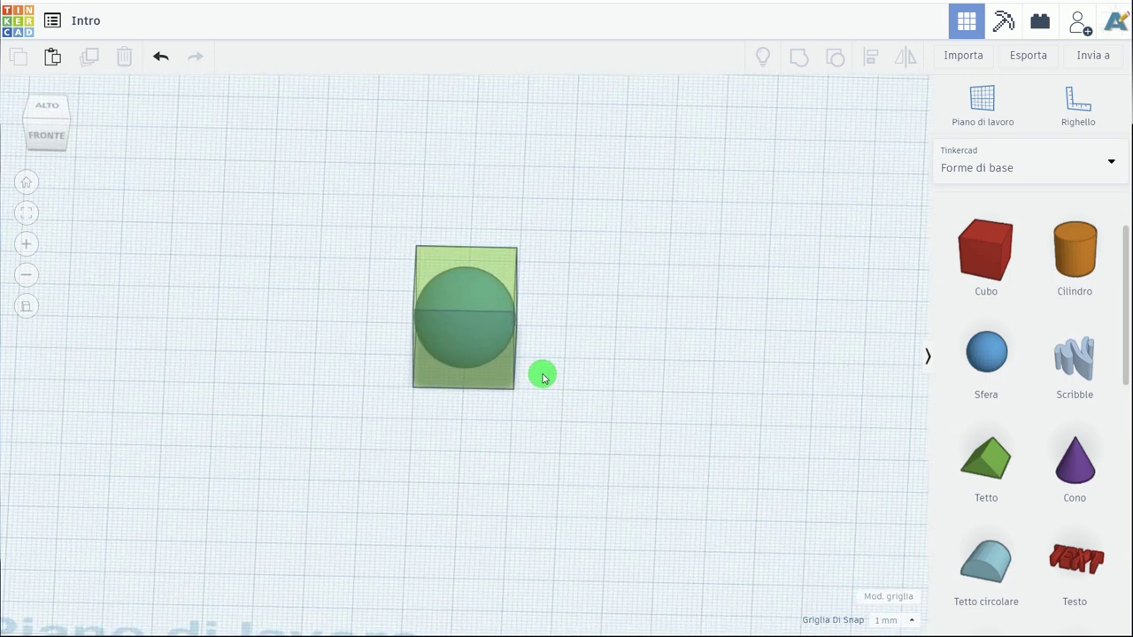
left_click(483, 310)
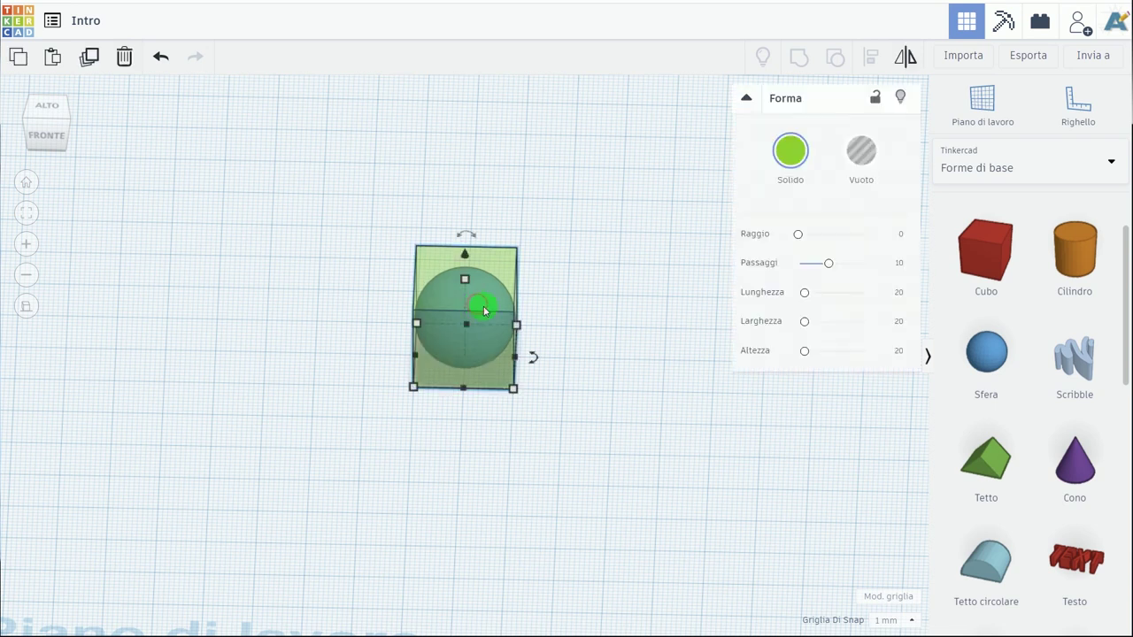
left_click(614, 350)
right_click_drag(586, 436, 586, 433)
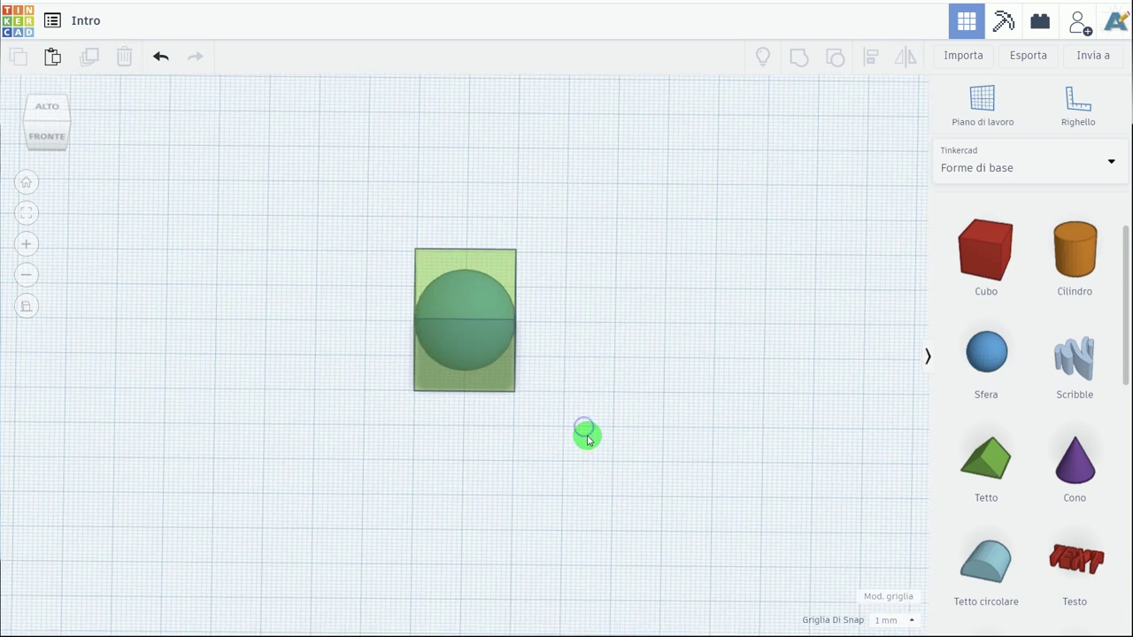
Step: Isolate the sphere in the selection, undoing an accidental slide of the cube
right_click_drag(92, 326, 434, 411)
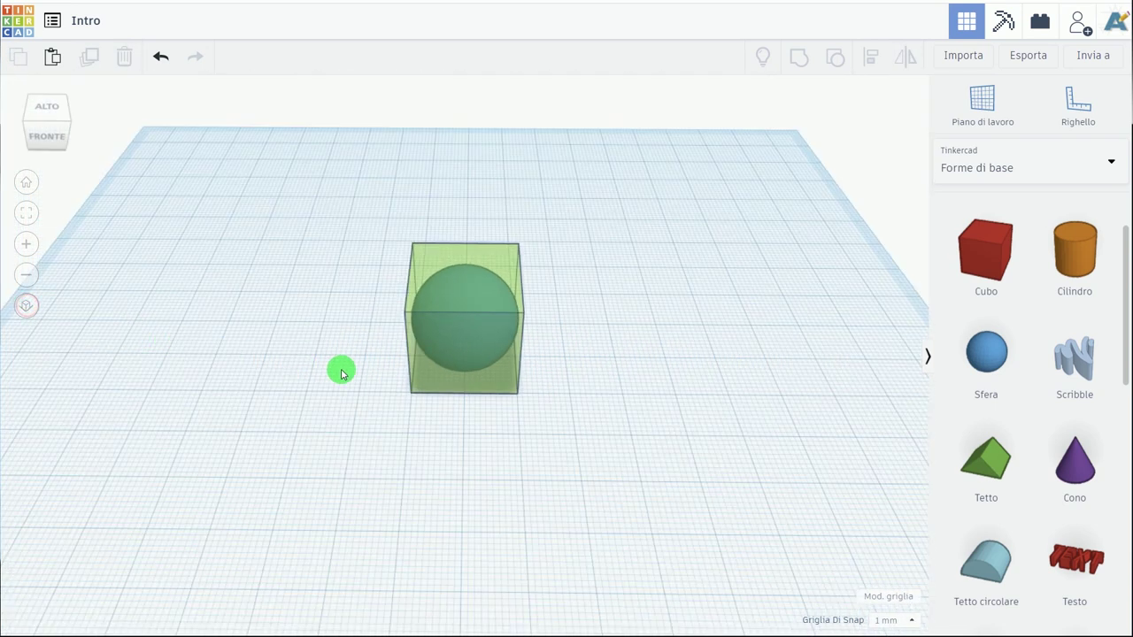
left_click(474, 305)
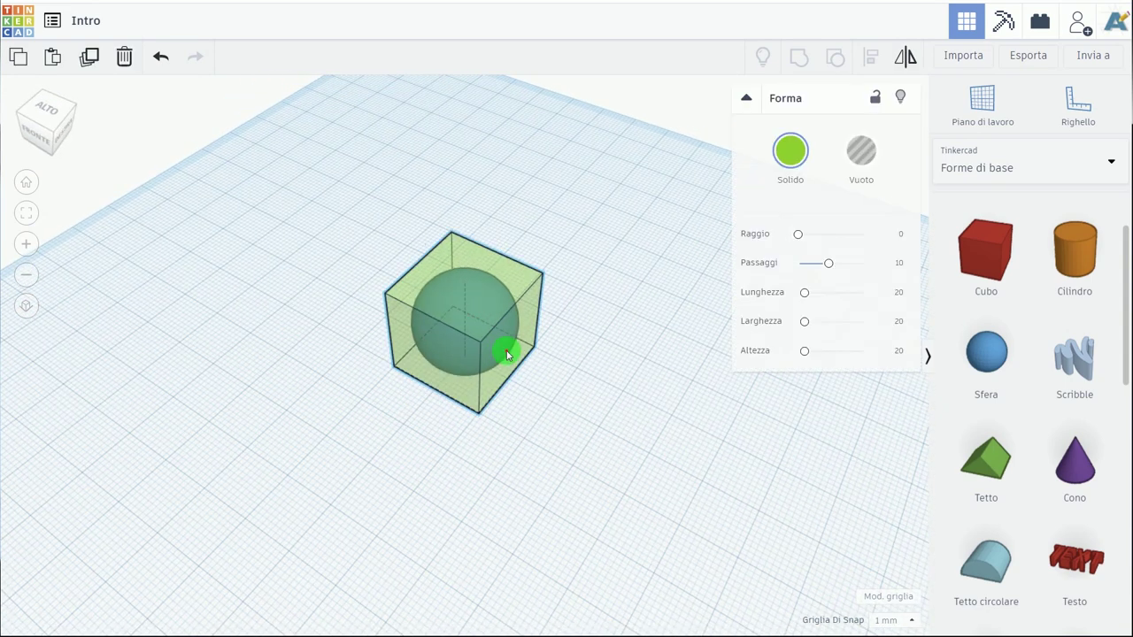
left_click(555, 243)
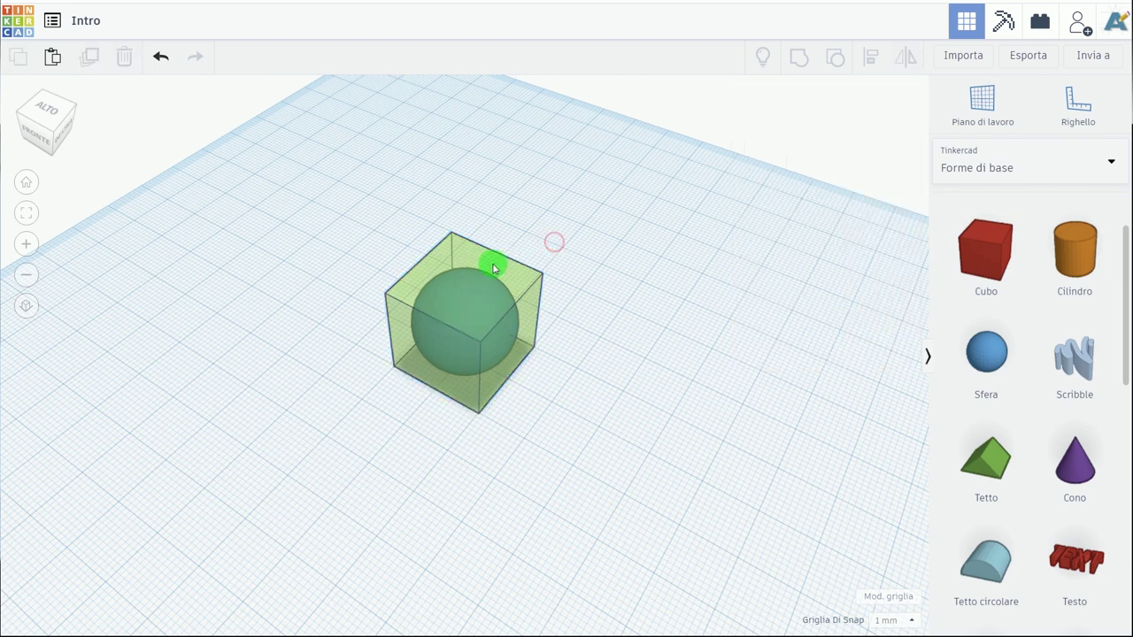
mouse_move(330, 180)
left_mouse_down()
mouse_move(563, 444)
mouse_move(600, 459)
left_mouse_up()
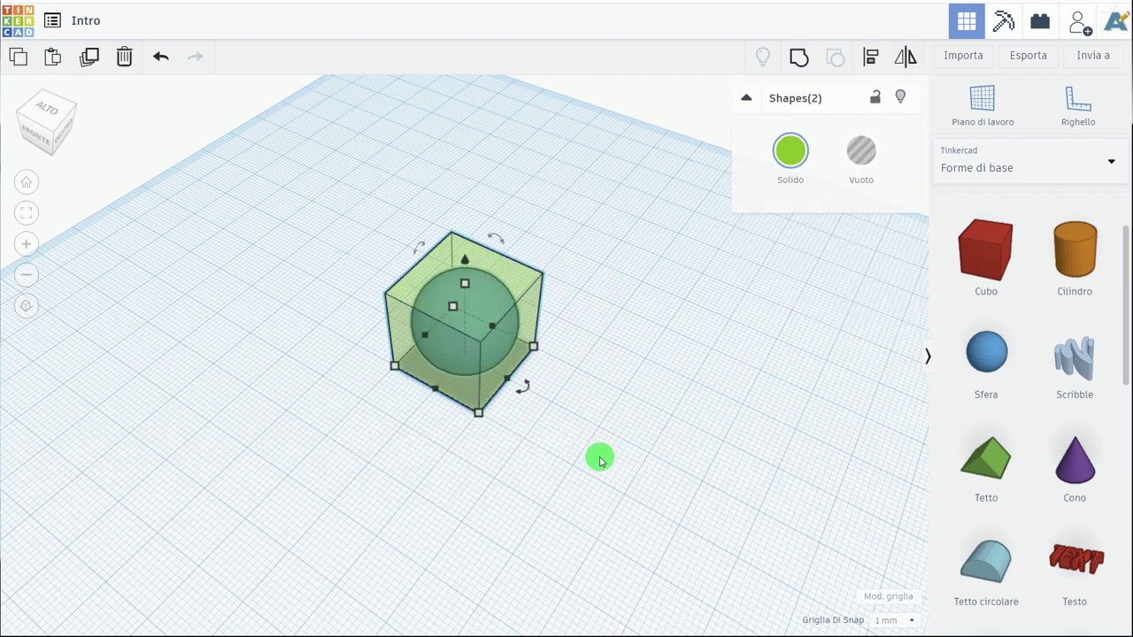
left_click(523, 276)
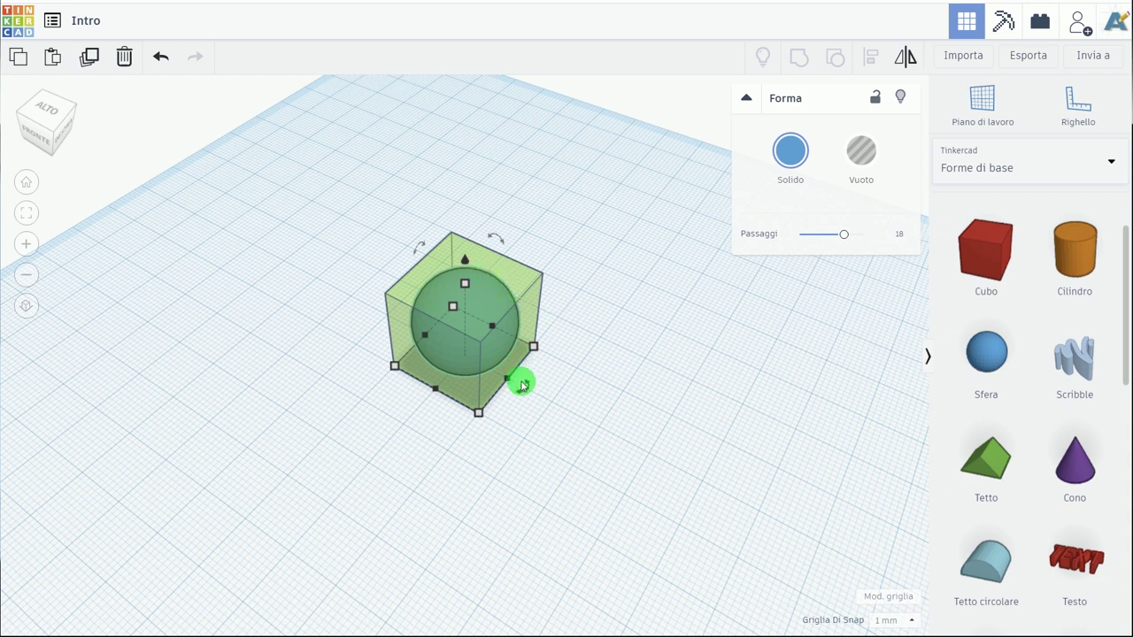
left_click_drag(509, 349, 572, 363)
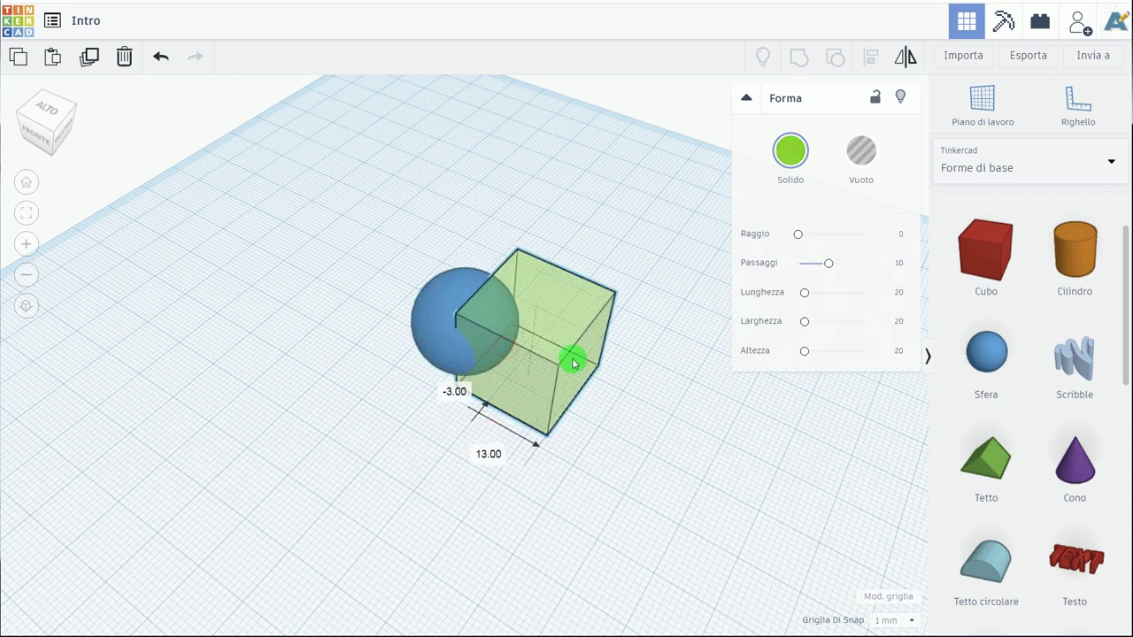
key("ctrl+z")
Step: Nudge the sphere right out of the cube, drag it aside, then box-select both shapes from above
left_click_drag(596, 445, 319, 200)
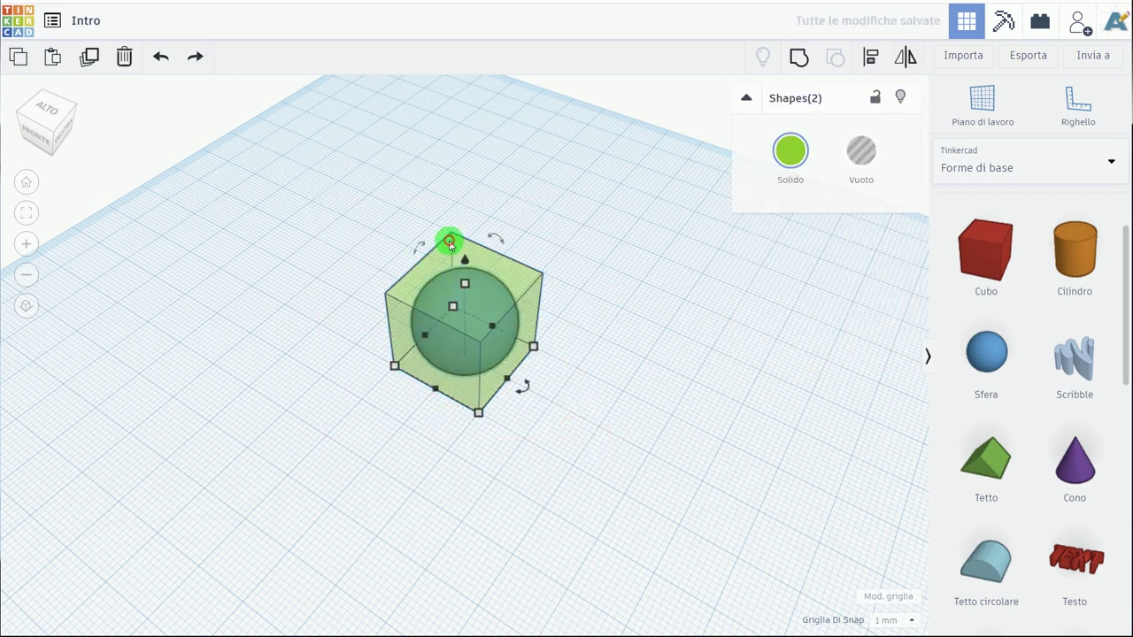
left_click(456, 276)
key("Right")
key("Right")
key("Right")
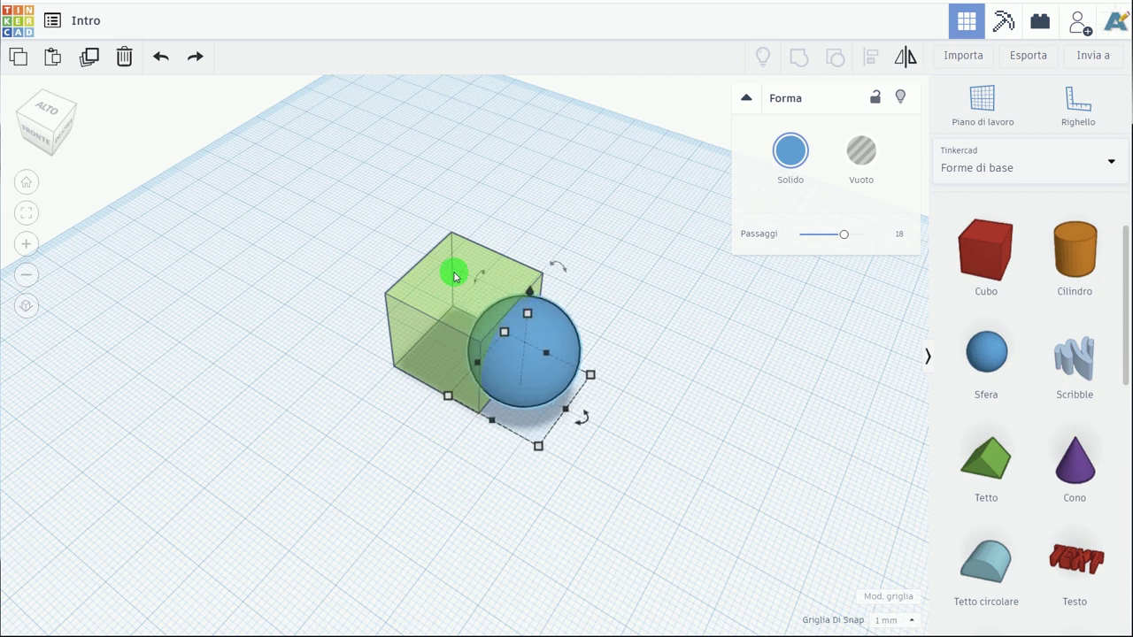
key("Right")
key("Right")
key("Right")
left_click(515, 201)
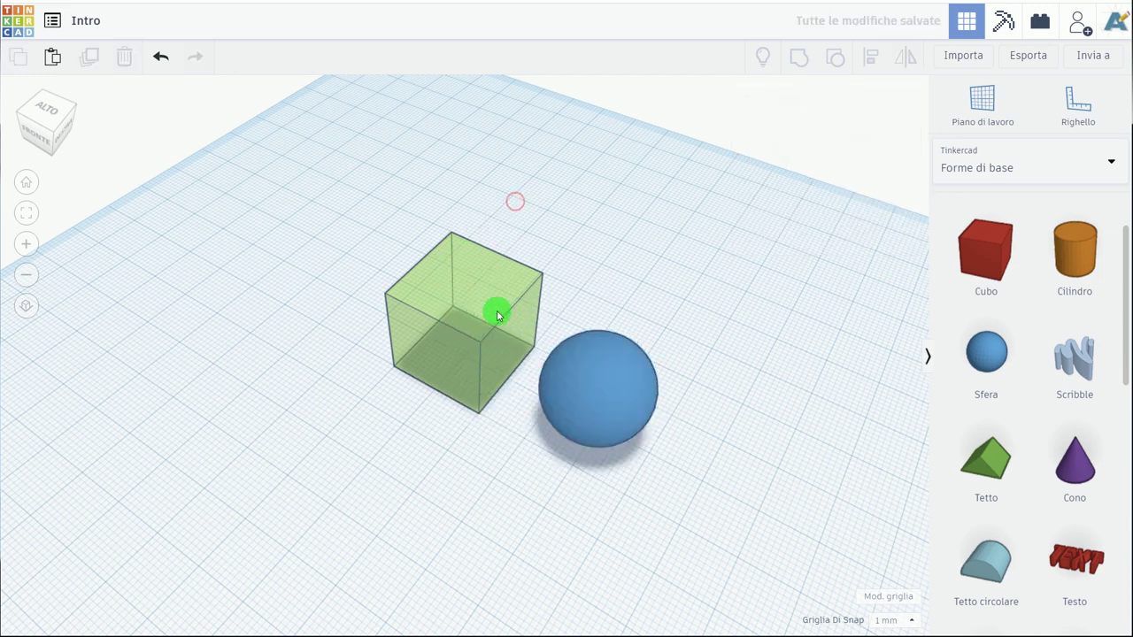
left_click_drag(607, 375, 584, 460)
mouse_move(668, 397)
right_mouse_down()
mouse_move(717, 414)
mouse_move(708, 389)
right_mouse_up()
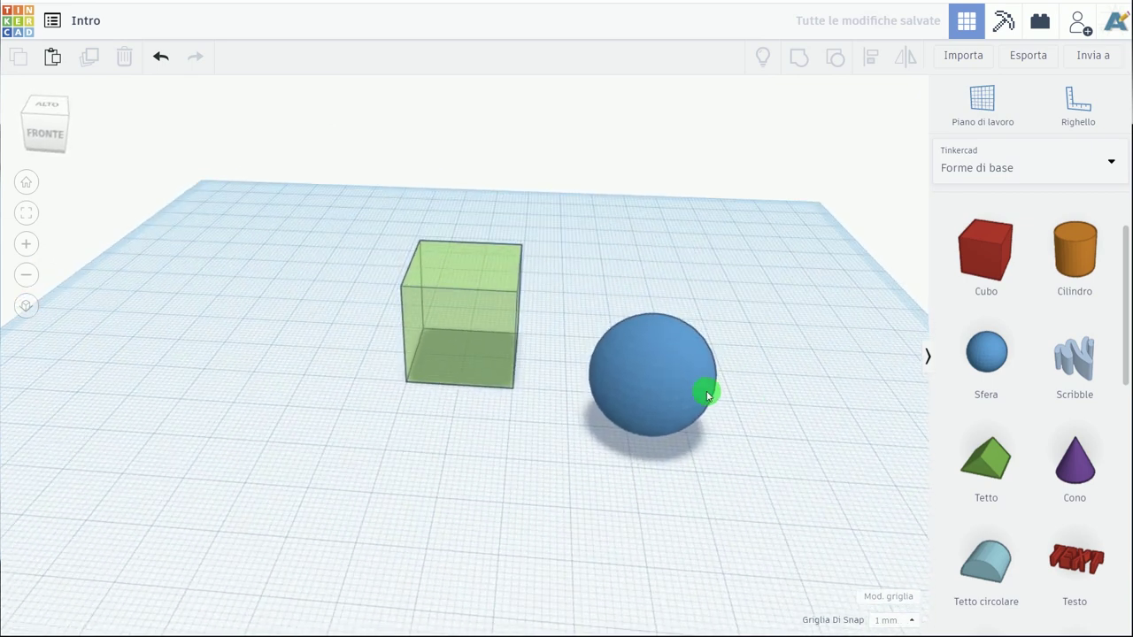
mouse_move(579, 298)
right_mouse_down()
mouse_move(595, 403)
mouse_move(605, 402)
mouse_move(602, 367)
right_mouse_up()
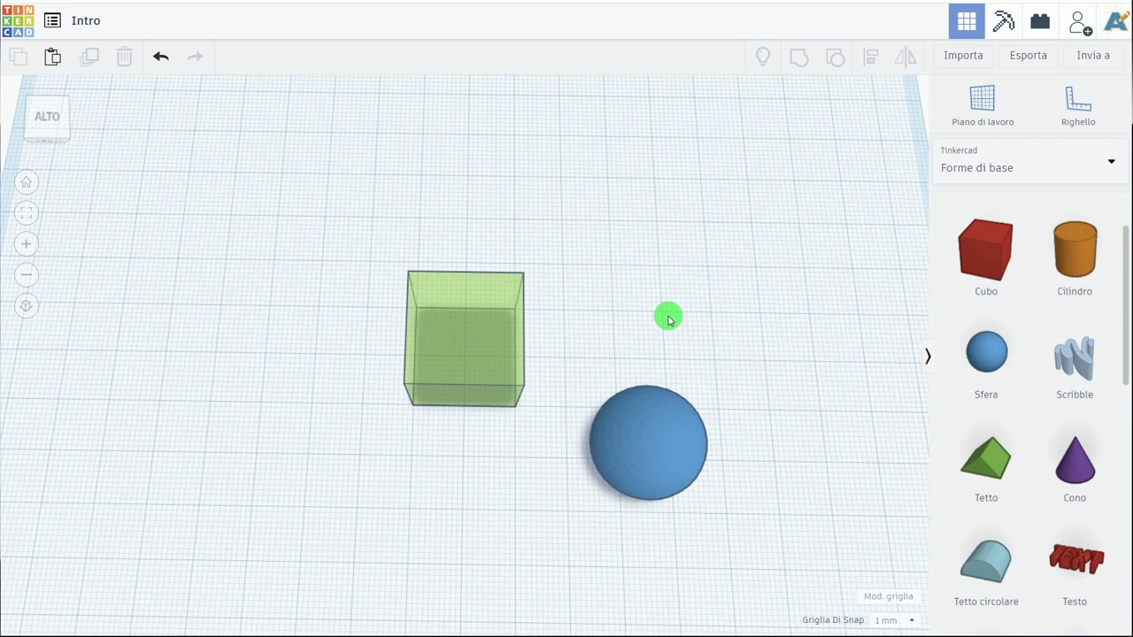
left_click_drag(729, 481, 239, 199)
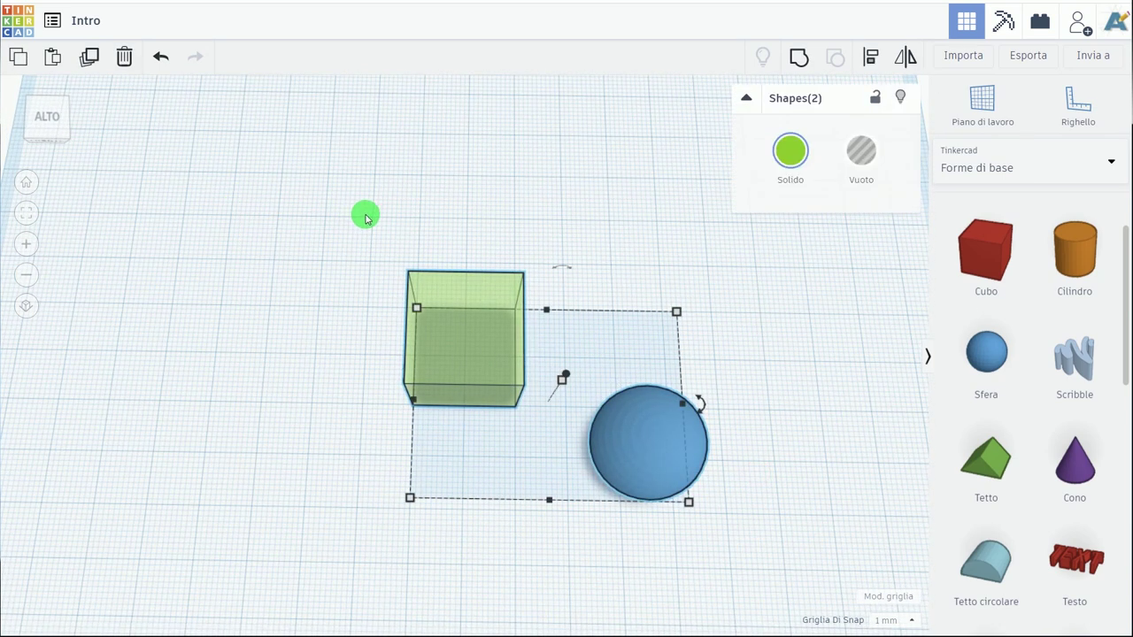
Step: Use Align to centre the cube and sphere on each other along both horizontal axes
left_click(871, 67)
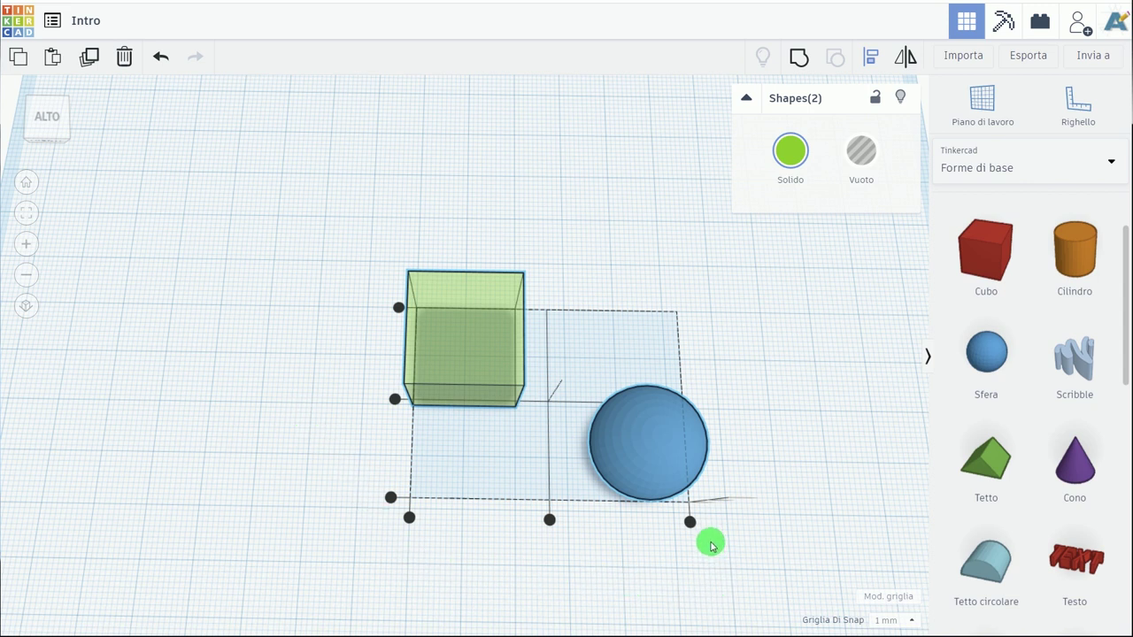
mouse_move(690, 522)
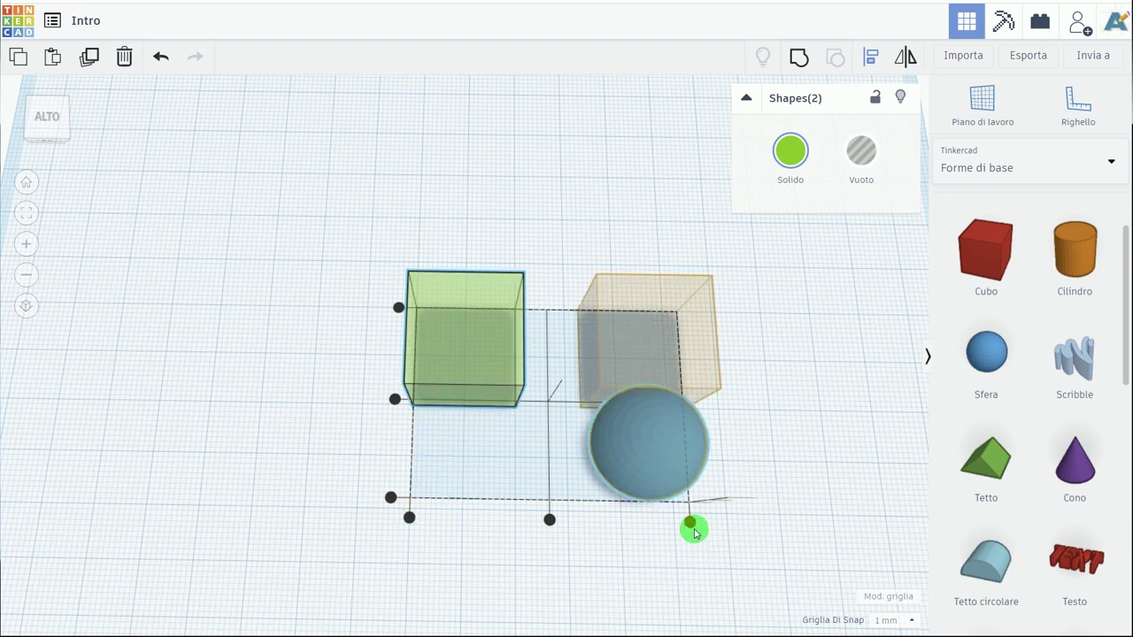
mouse_move(572, 579)
right_mouse_down()
mouse_move(584, 484)
mouse_move(670, 434)
mouse_move(758, 347)
right_mouse_up()
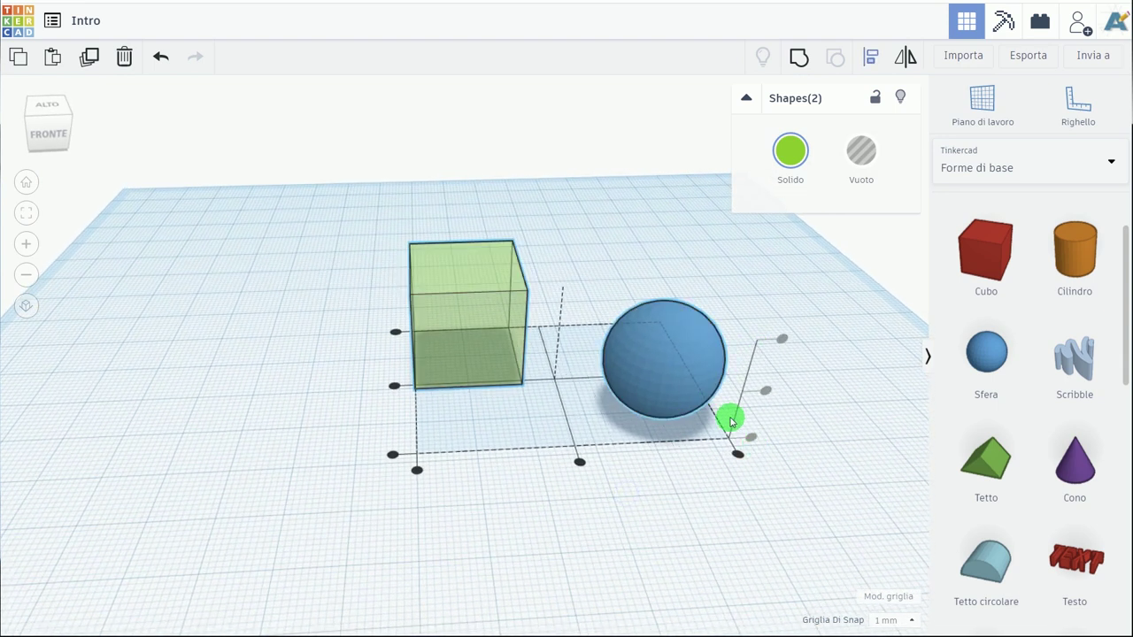
mouse_move(682, 503)
right_mouse_down()
mouse_move(669, 549)
mouse_move(637, 549)
mouse_move(642, 561)
right_mouse_up()
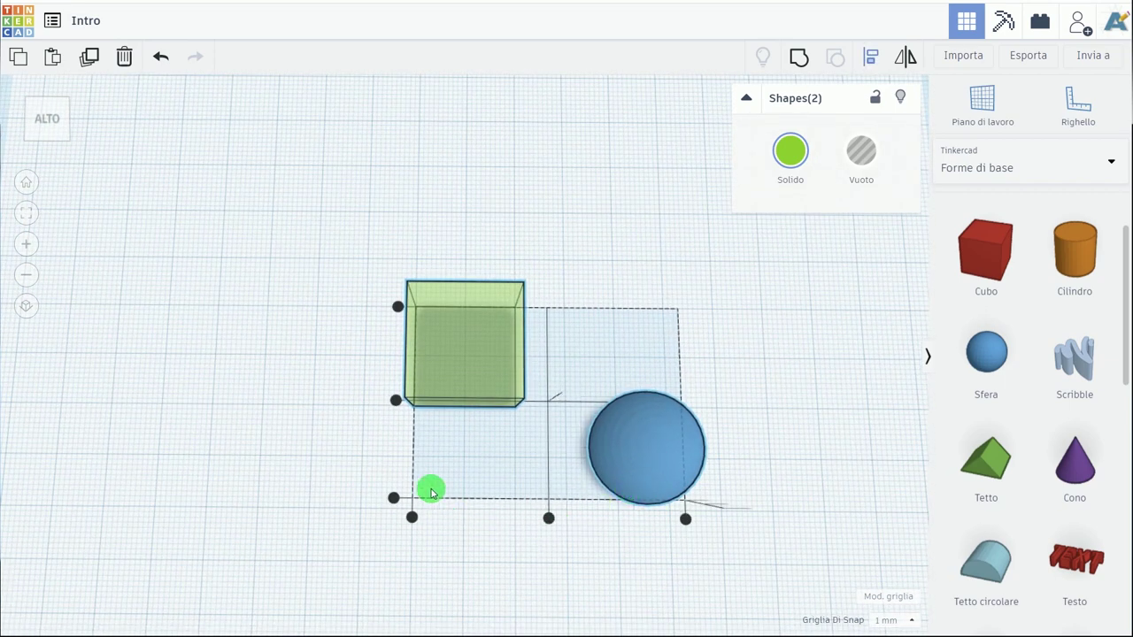
left_click_drag(394, 403, 391, 409)
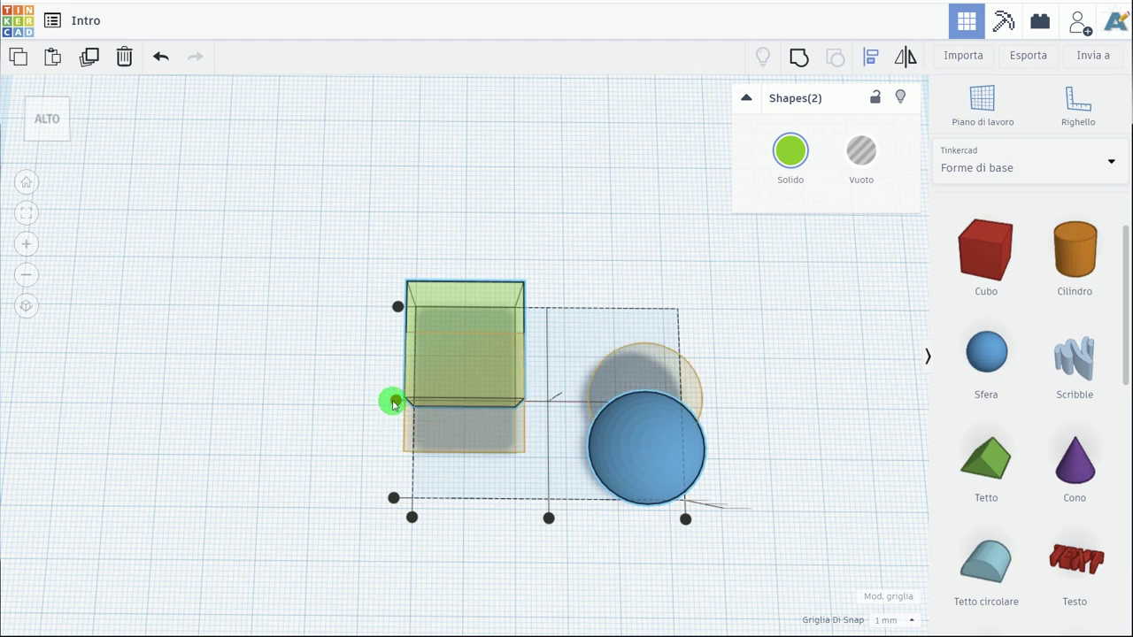
left_click(394, 403)
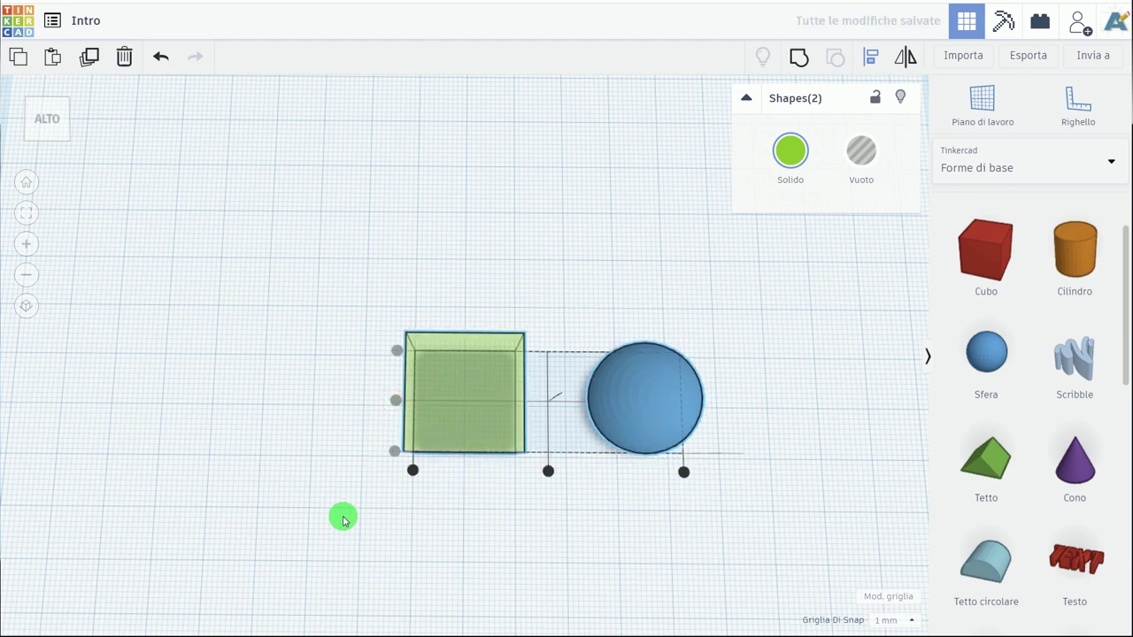
right_click_drag(463, 546, 474, 501)
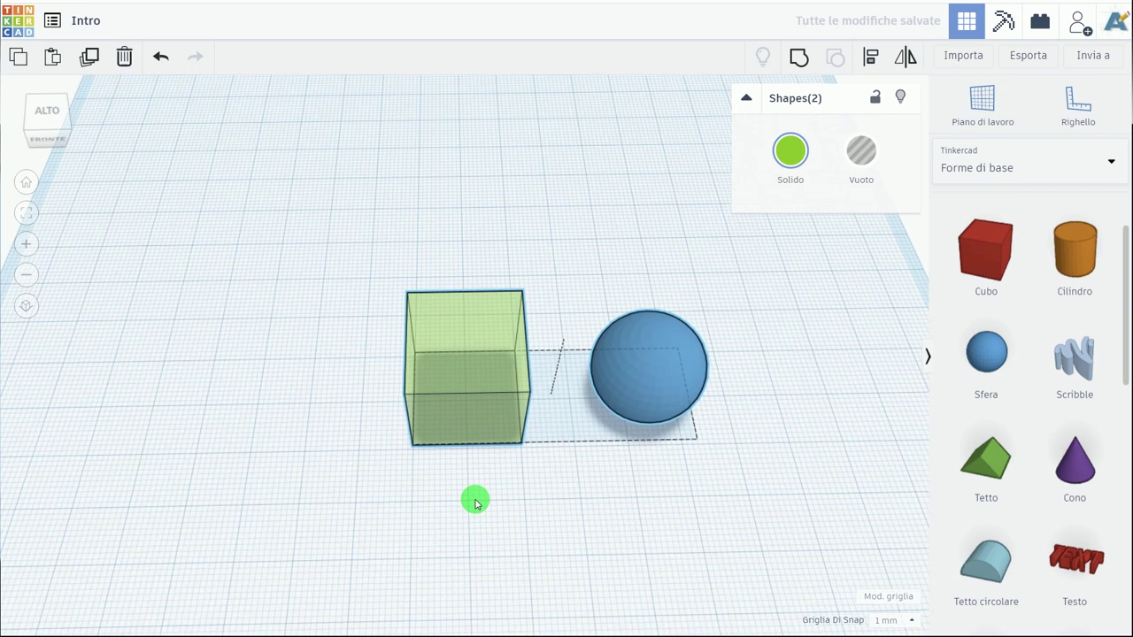
key("l")
left_click(558, 458)
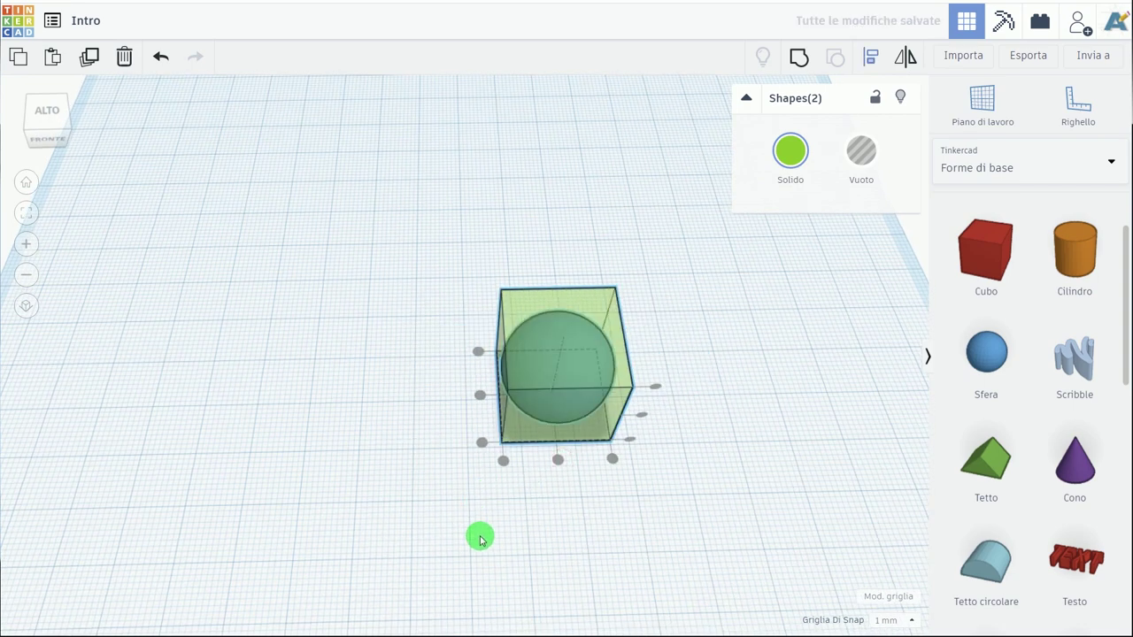
mouse_move(526, 542)
right_mouse_down()
mouse_move(417, 478)
mouse_move(490, 488)
right_mouse_up()
key("l")
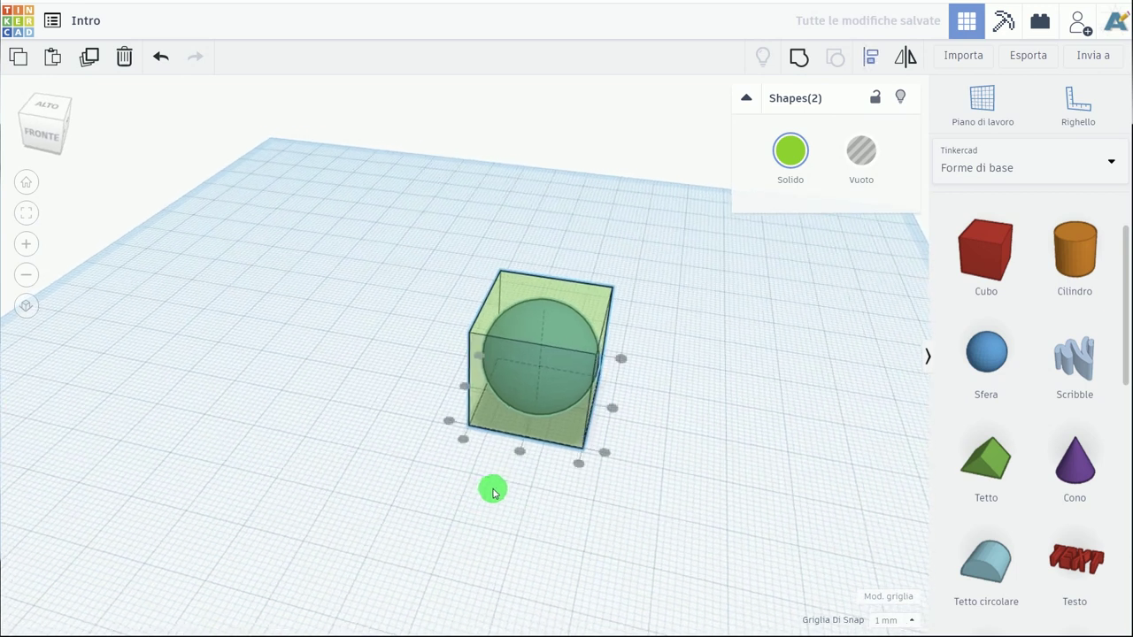
left_click(668, 488)
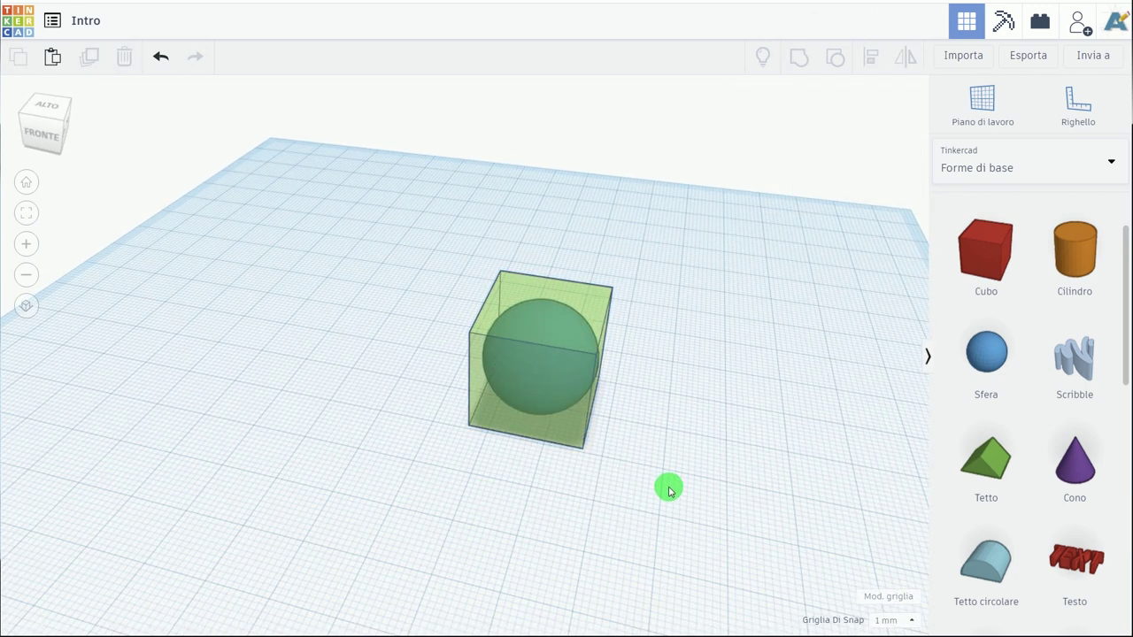
Step: Select only the sphere and lift it to 10.00 mm elevation above the workplane
left_click_drag(523, 360, 440, 230)
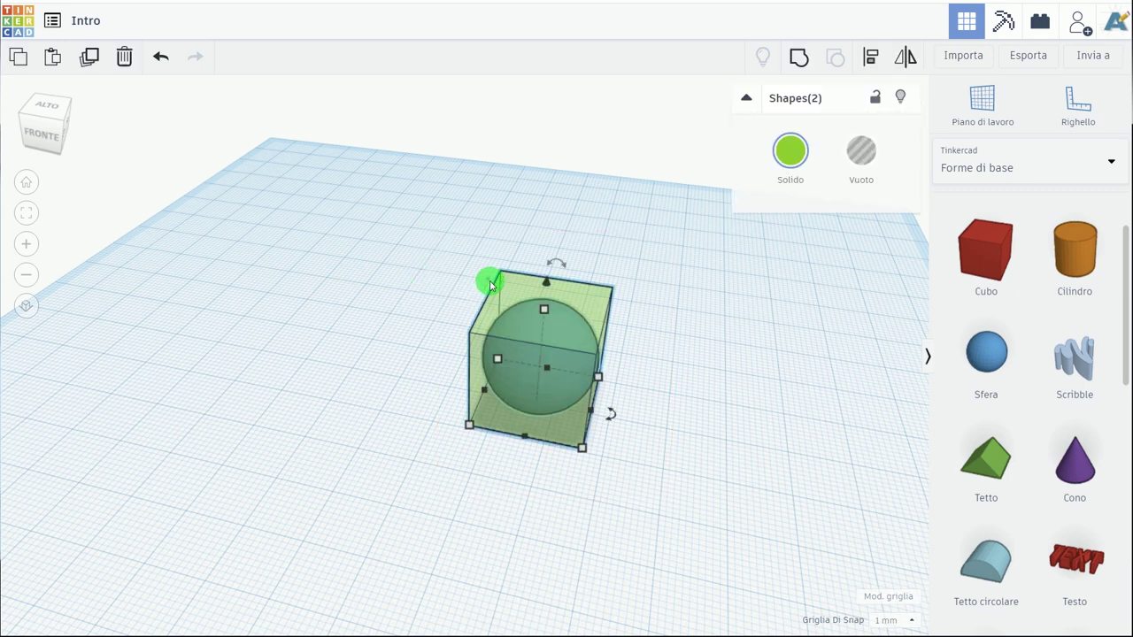
left_click(501, 281)
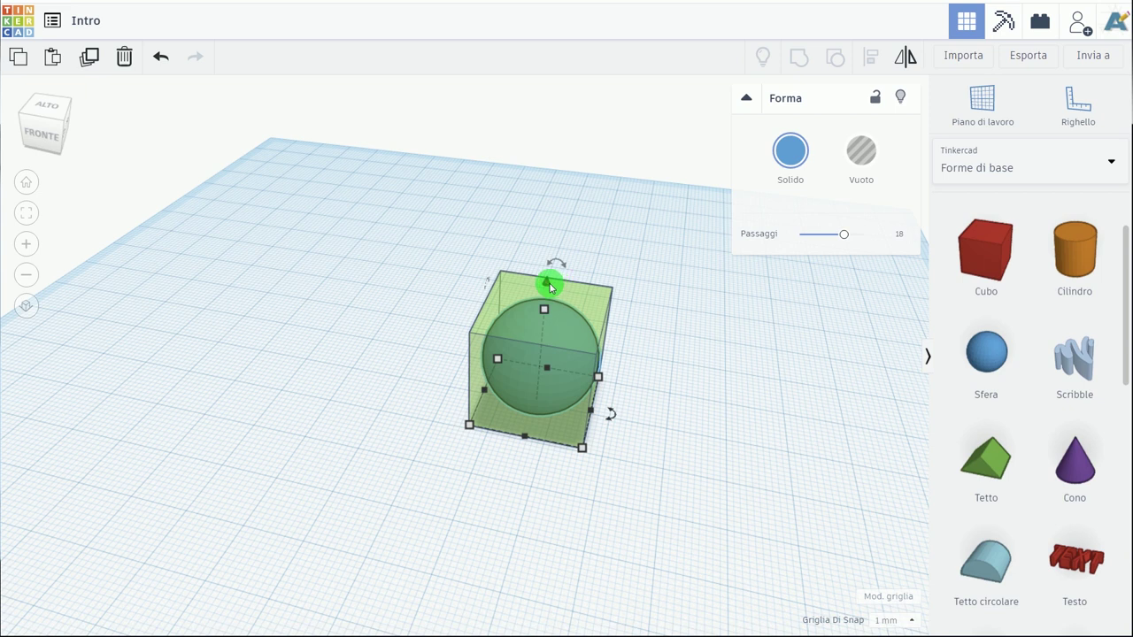
left_click_drag(548, 285, 561, 229)
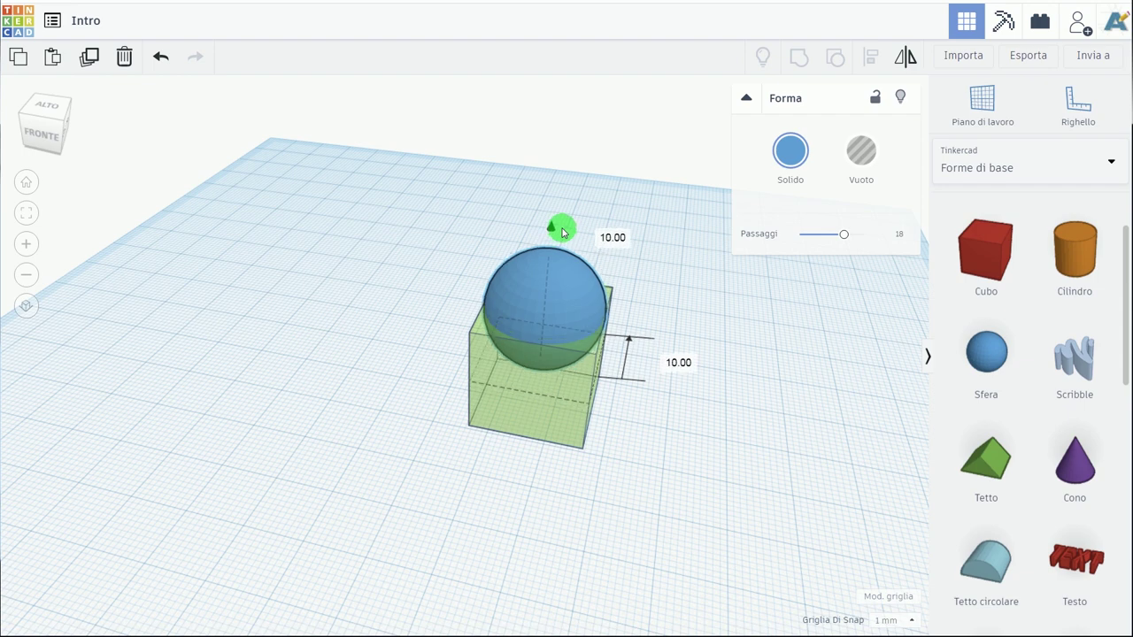
left_click(375, 331)
mouse_move(341, 406)
right_mouse_down()
mouse_move(408, 358)
mouse_move(399, 337)
mouse_move(351, 354)
mouse_move(344, 384)
mouse_move(311, 398)
mouse_move(346, 396)
right_mouse_up()
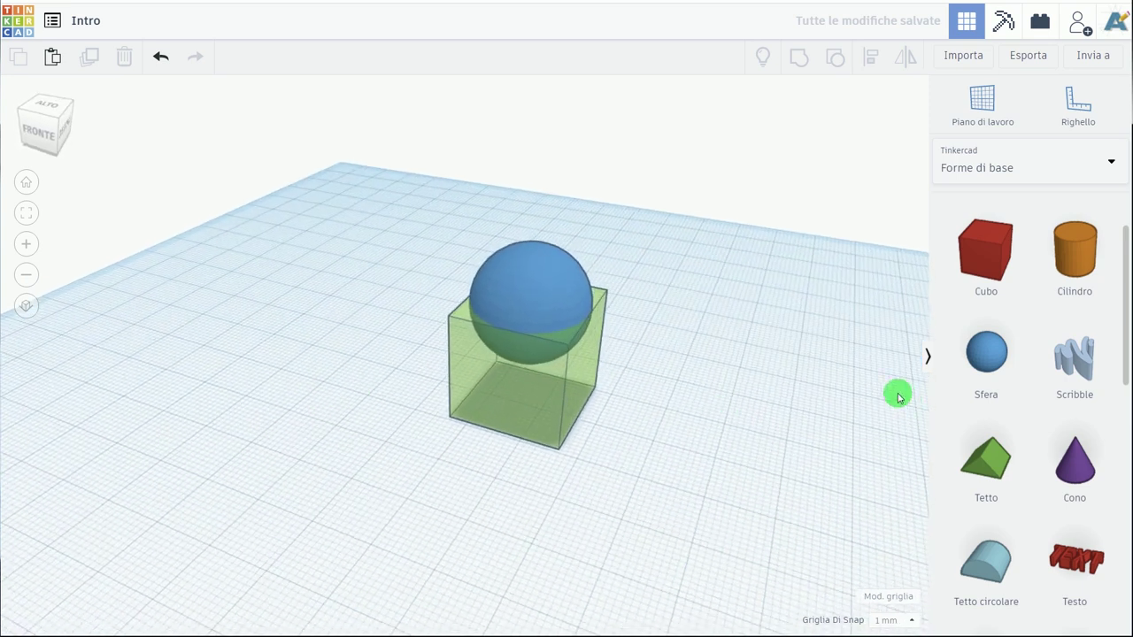
Step: Uncheck Trasparente in the green cube's Solido colour options so it is opaque
left_click(561, 402)
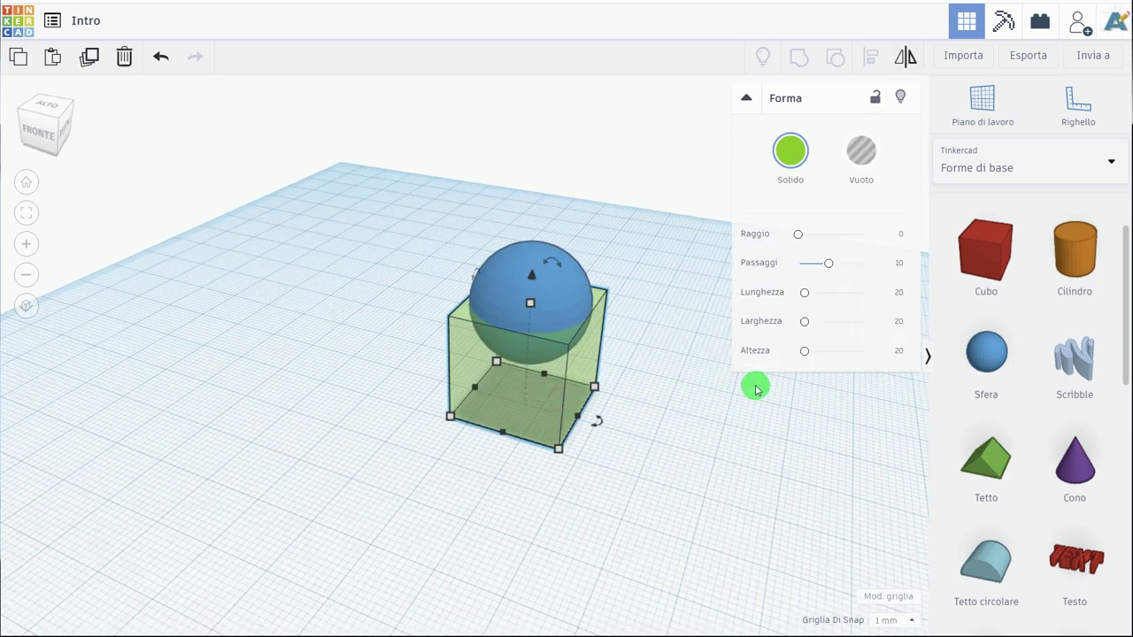
left_click(800, 156)
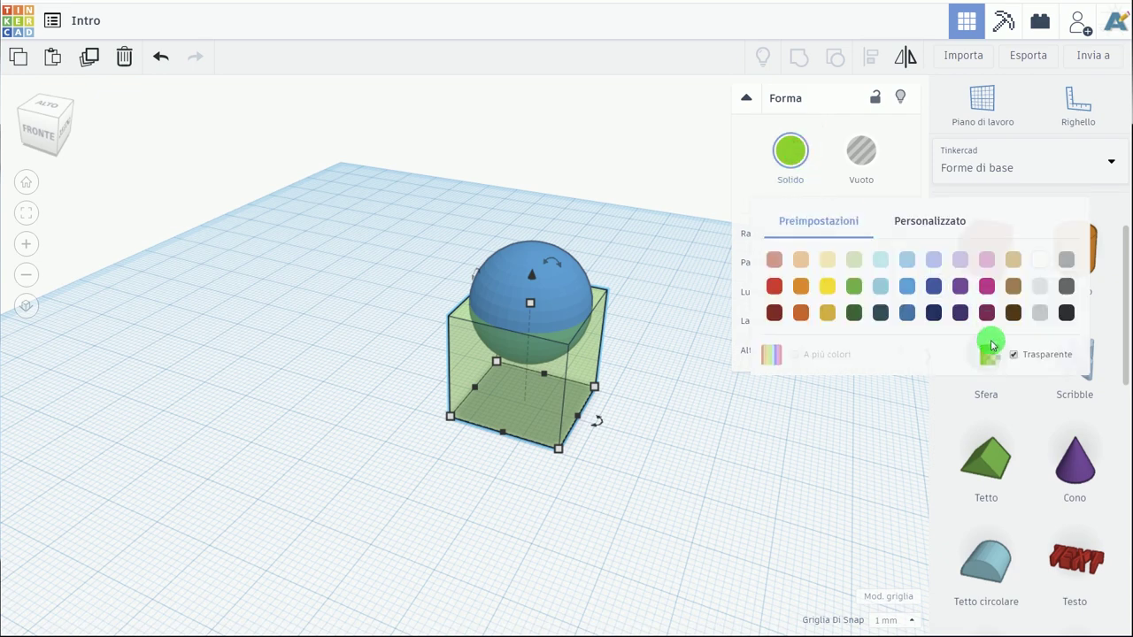
left_click(1015, 357)
left_click(800, 448)
mouse_move(652, 465)
right_mouse_down()
mouse_move(757, 449)
mouse_move(671, 502)
mouse_move(725, 468)
mouse_move(767, 481)
mouse_move(799, 472)
mouse_move(734, 496)
mouse_move(663, 492)
right_mouse_up()
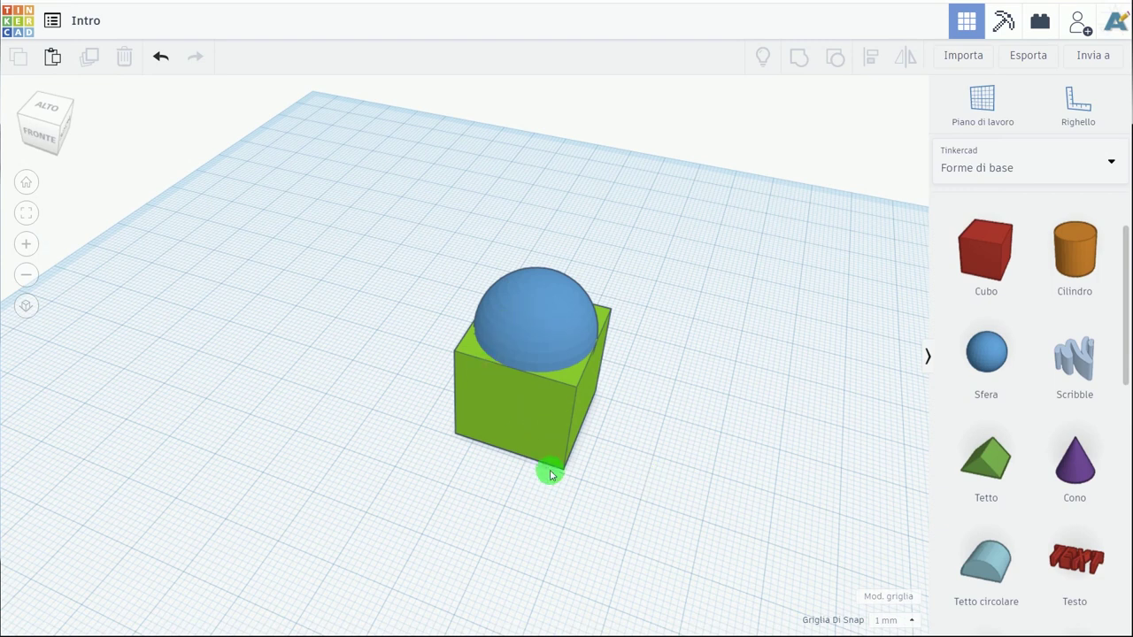
Step: Duplicate the cube and dome, placing the copy alongside, and view both from the front
mouse_move(664, 514)
left_mouse_down()
mouse_move(531, 405)
mouse_move(377, 236)
mouse_move(391, 289)
left_mouse_up()
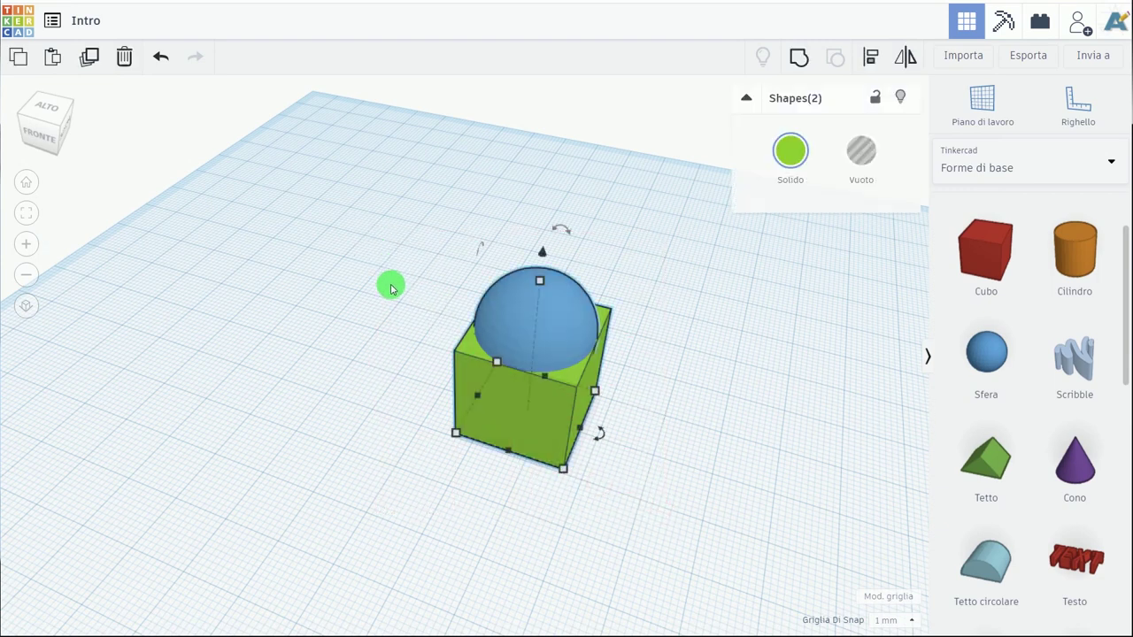
left_click_drag(503, 392, 329, 336, "alt")
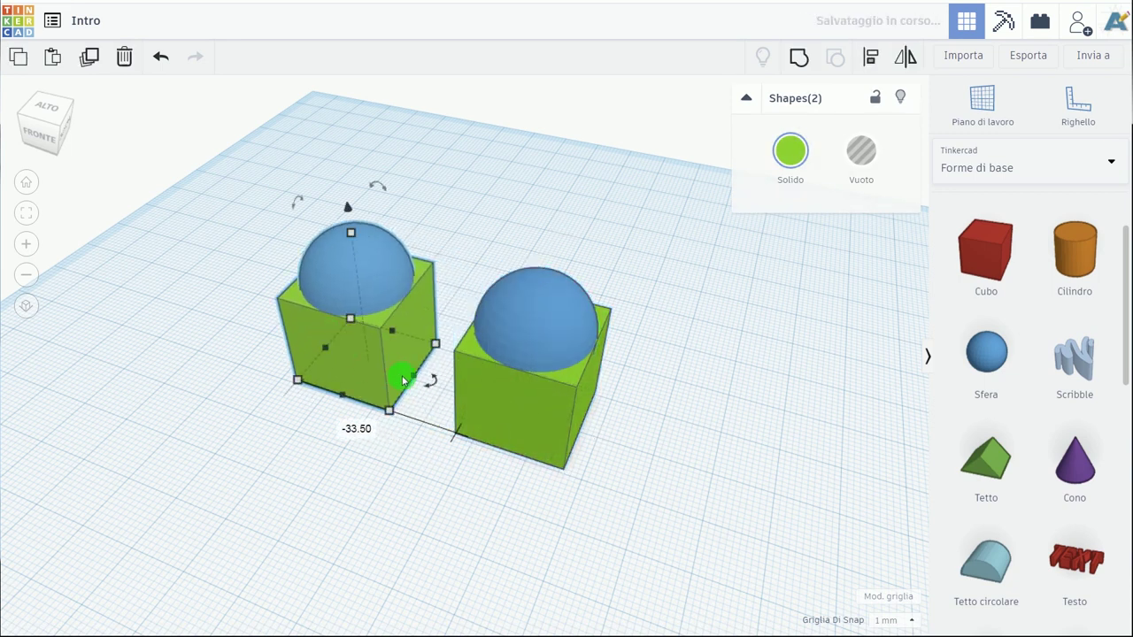
mouse_move(615, 481)
left_mouse_down()
mouse_move(711, 457)
mouse_move(681, 475)
left_mouse_up()
mouse_move(681, 475)
right_mouse_down()
mouse_move(728, 457)
mouse_move(706, 455)
mouse_move(745, 453)
right_mouse_up()
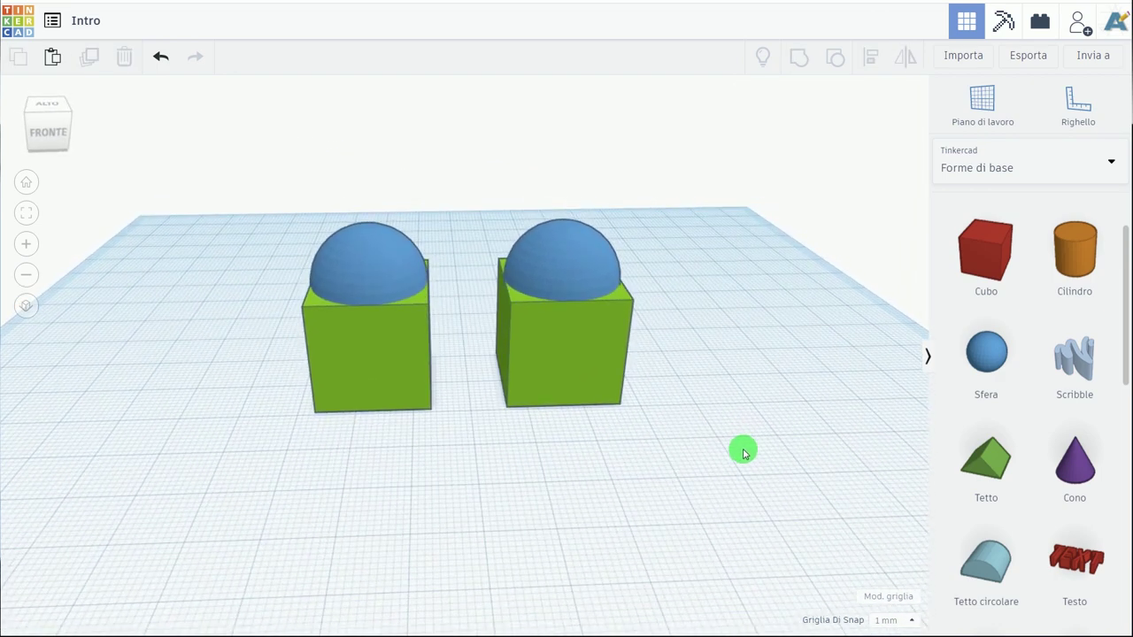
mouse_move(655, 390)
right_mouse_down()
mouse_move(682, 392)
mouse_move(687, 379)
right_mouse_up()
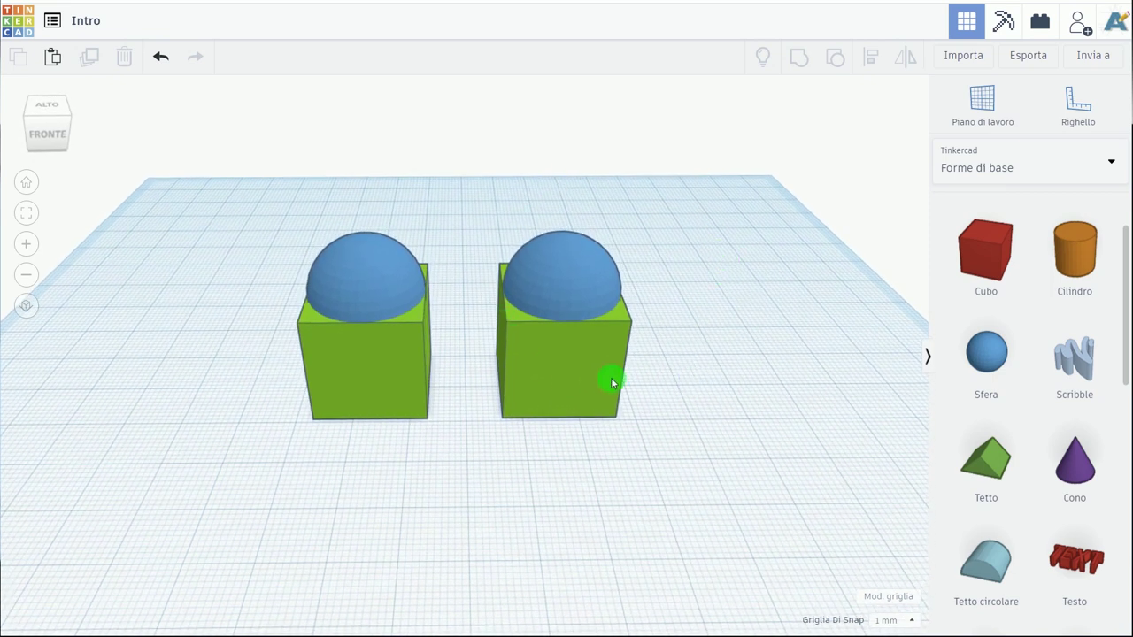
left_click_drag(482, 183, 681, 466)
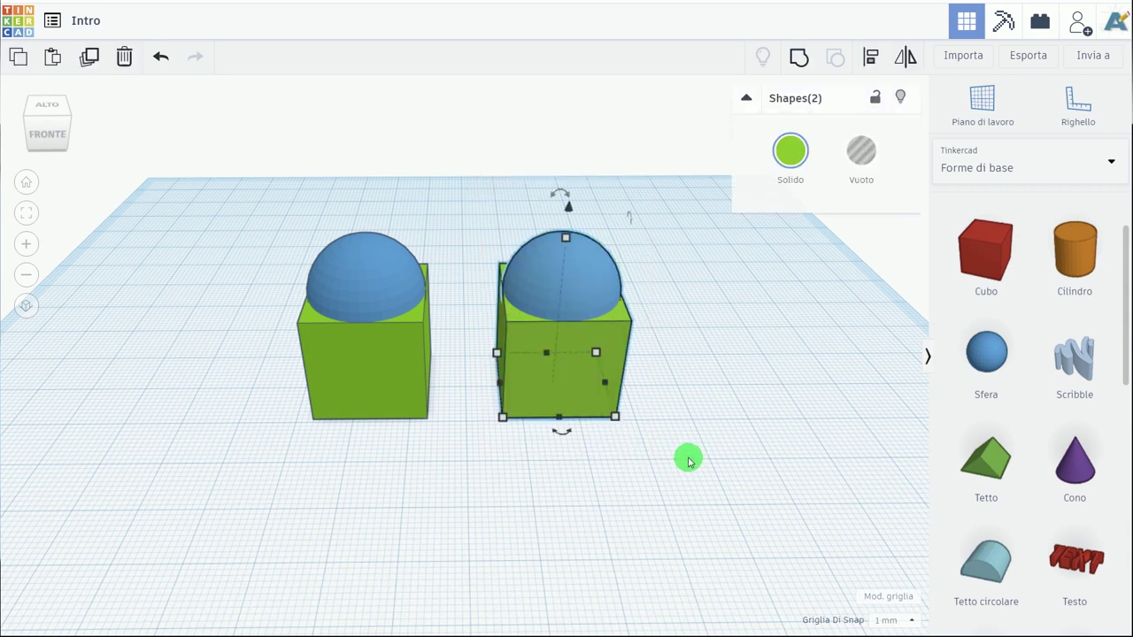
Step: Group the right cube and dome, then undo an accidental widening and the grouping
left_click(690, 449)
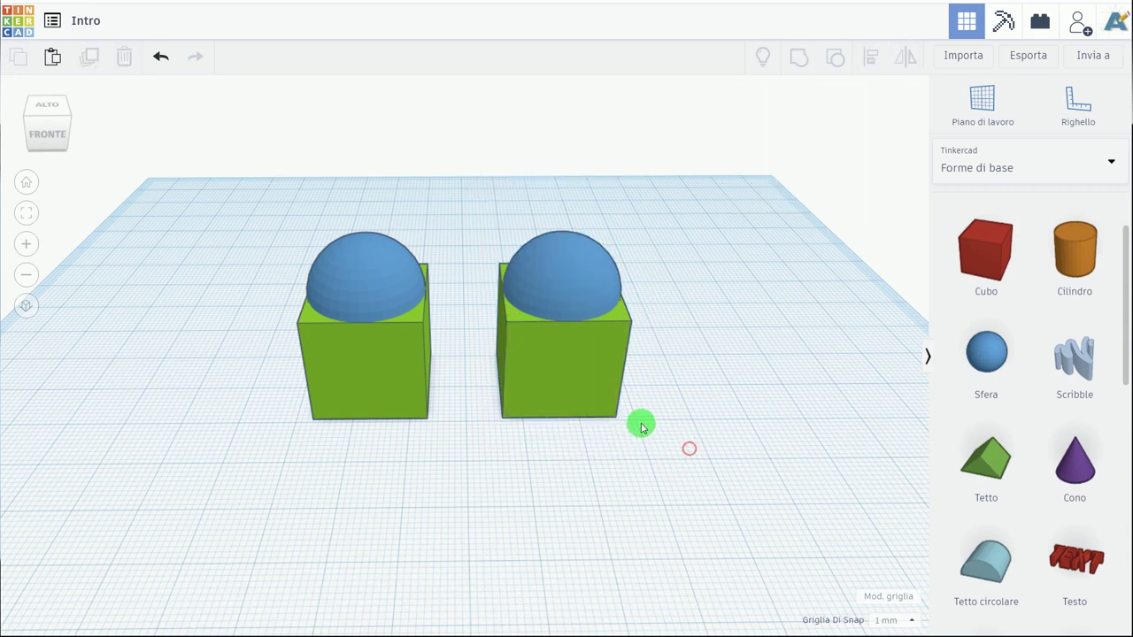
left_click(584, 384)
left_click(593, 260, "shift")
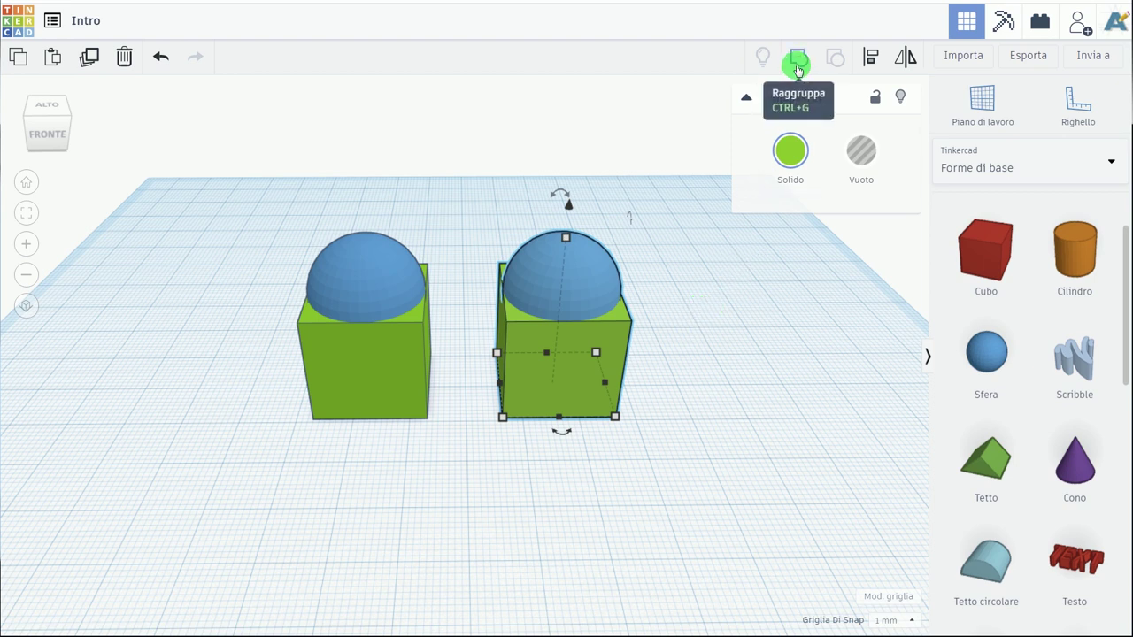
left_click(797, 68)
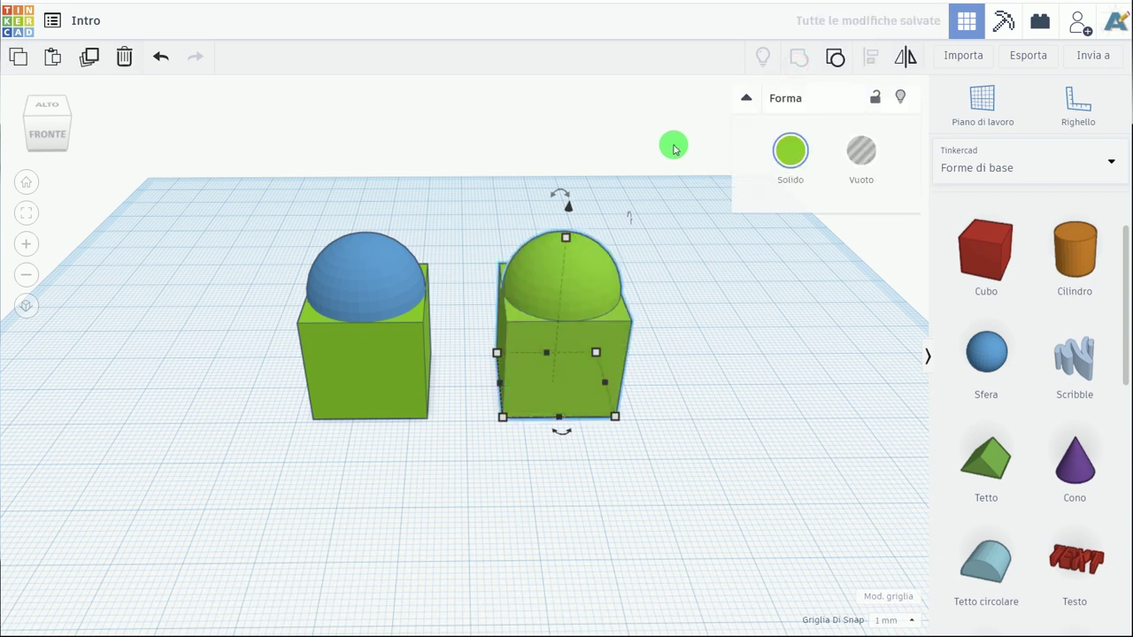
left_click(647, 165)
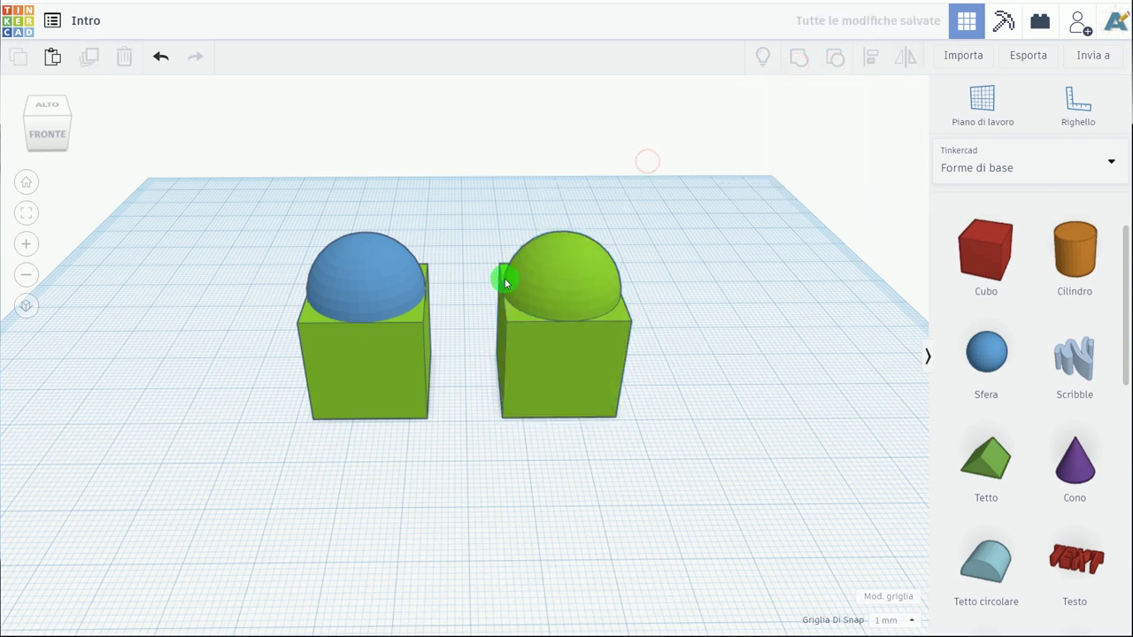
left_click(602, 376)
left_click_drag(617, 415, 847, 408)
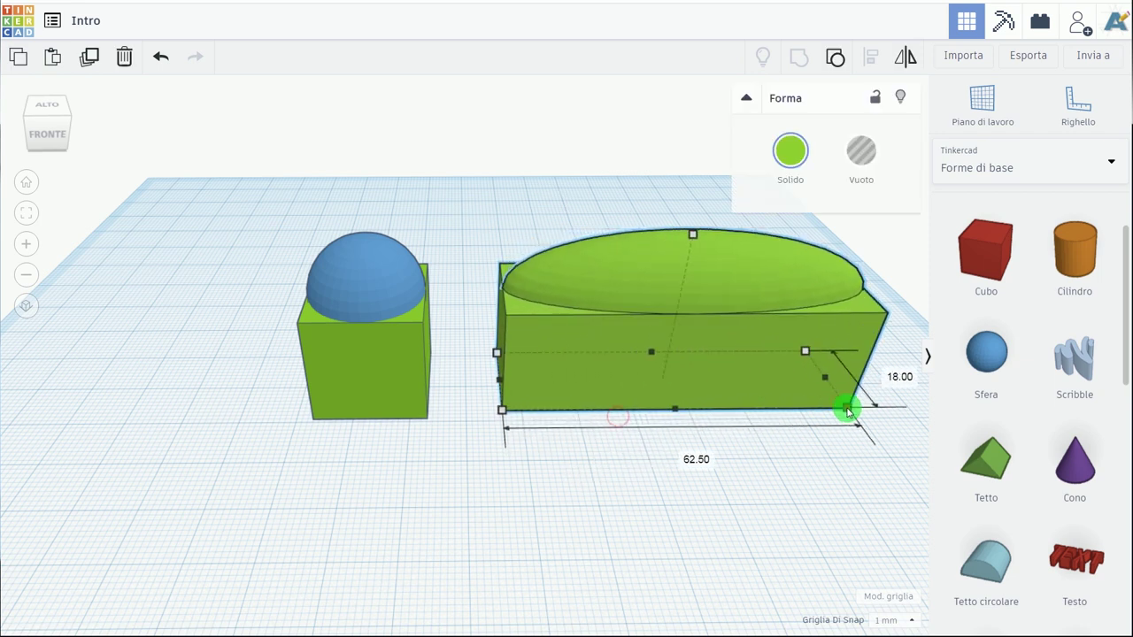
key("ctrl+z")
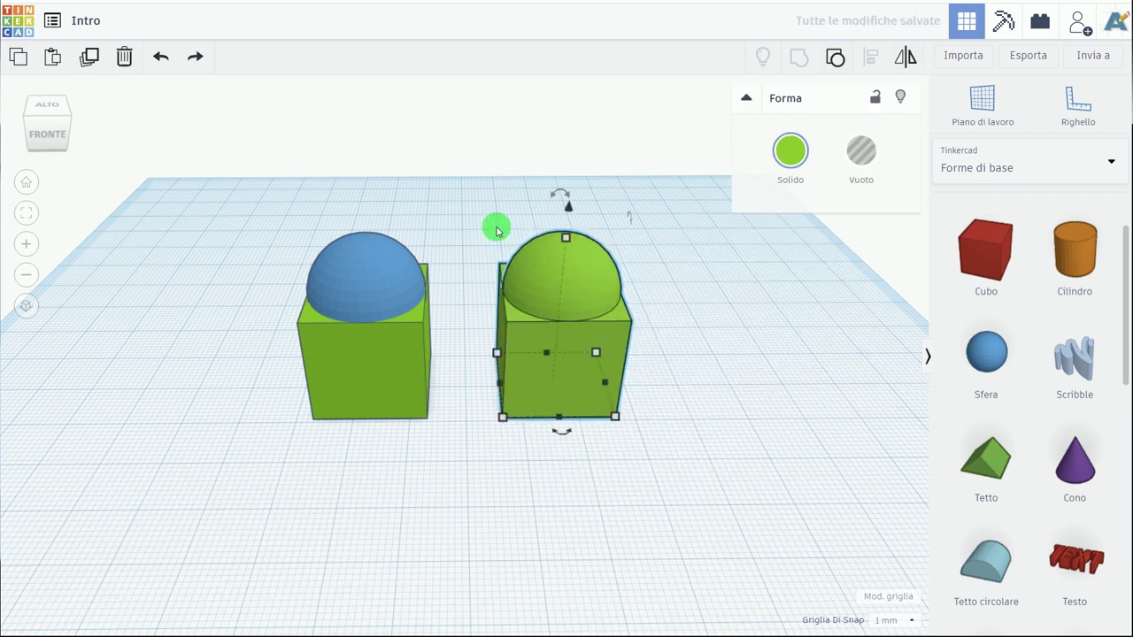
key("ctrl+z")
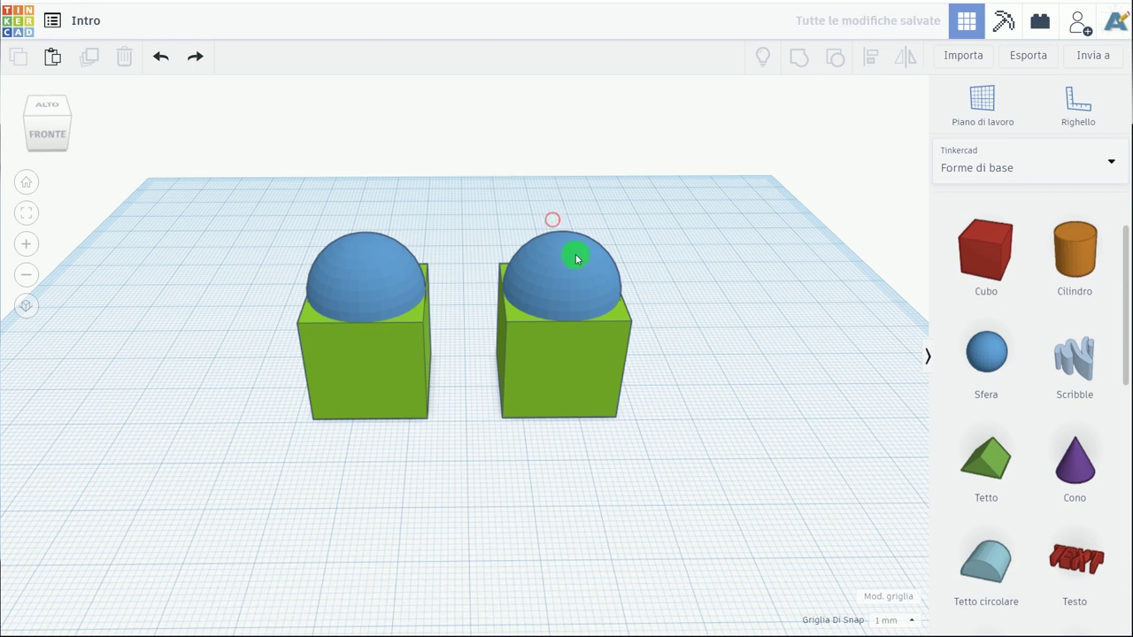
Step: Select the right dome, add its cube, and group them with Raggruppa into one blue shape
left_click(576, 258)
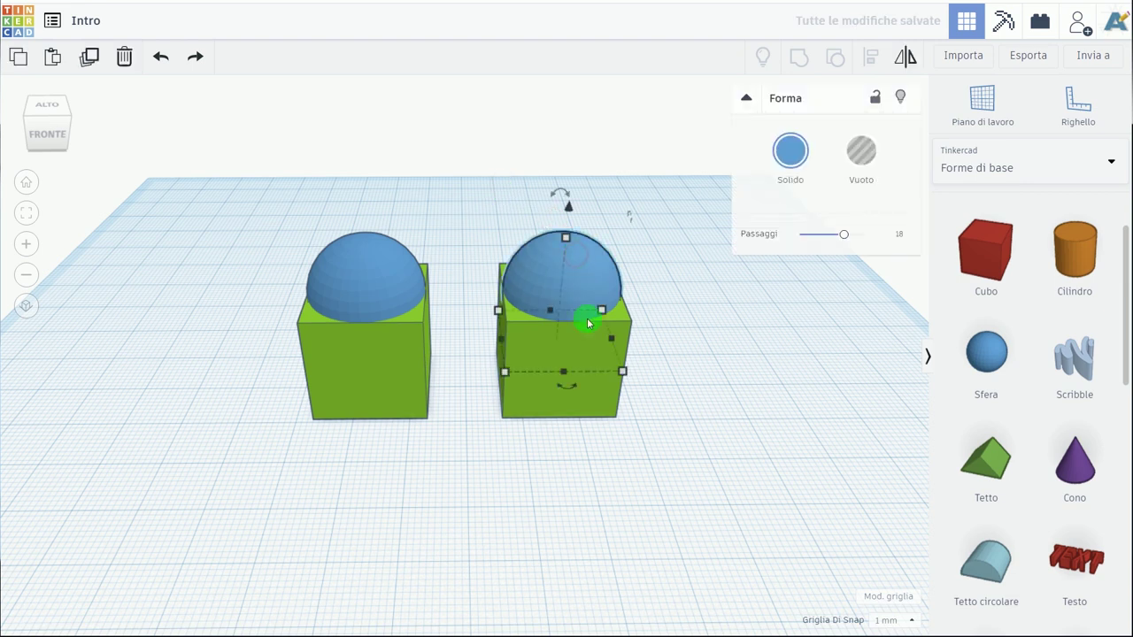
left_click(600, 410, "shift")
left_click(798, 62)
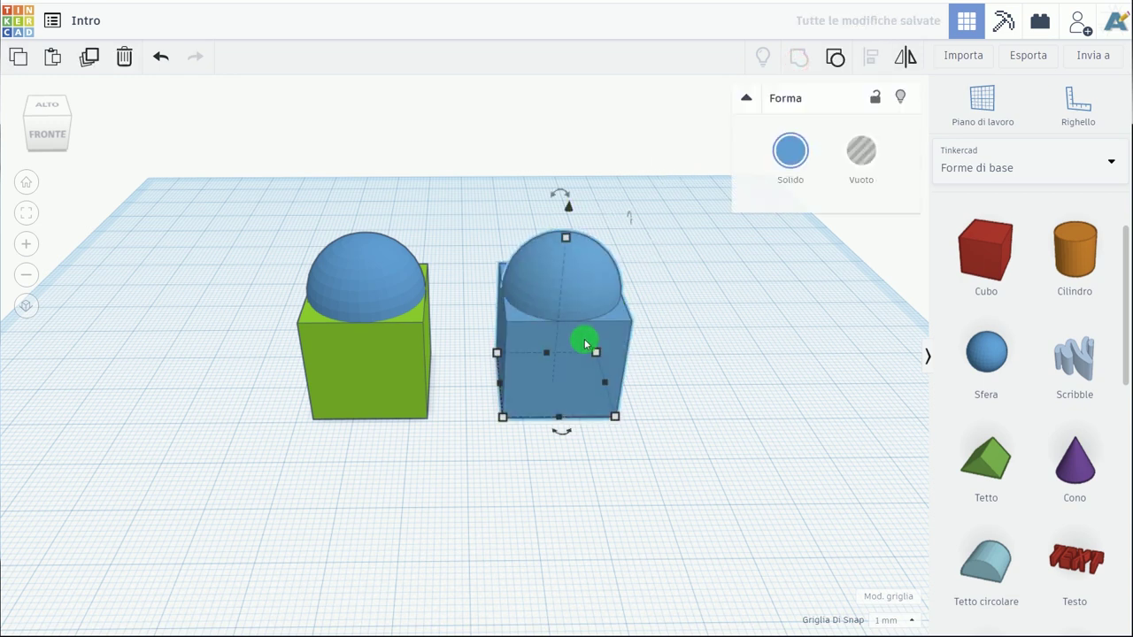
left_click(671, 323)
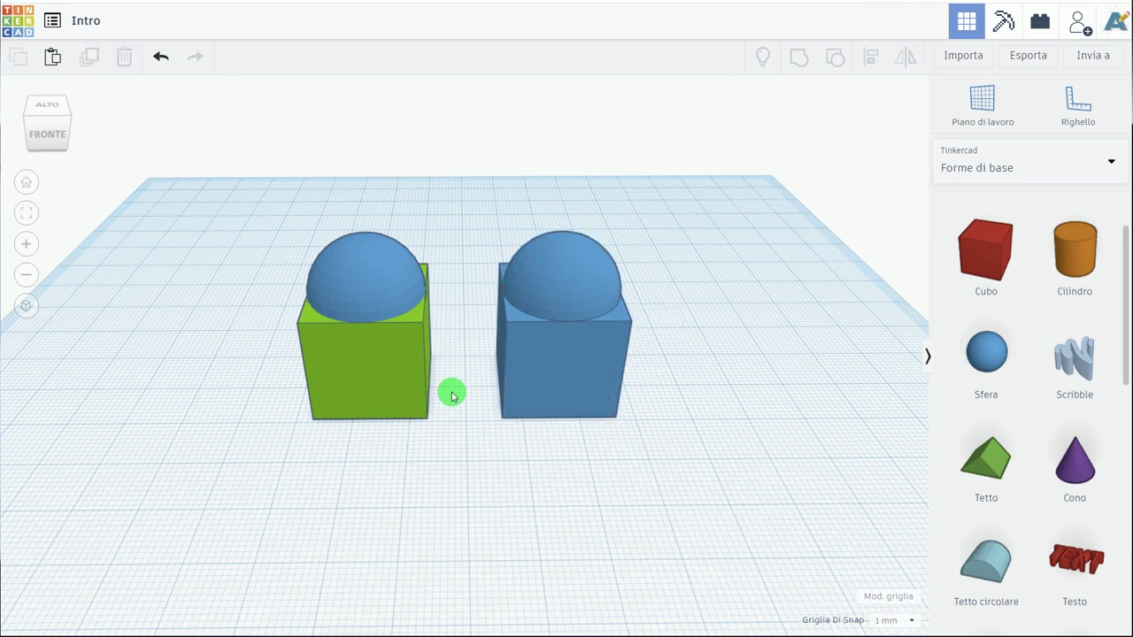
Step: Set the left blue dome to Vuoto so it becomes a hole
left_click(395, 290)
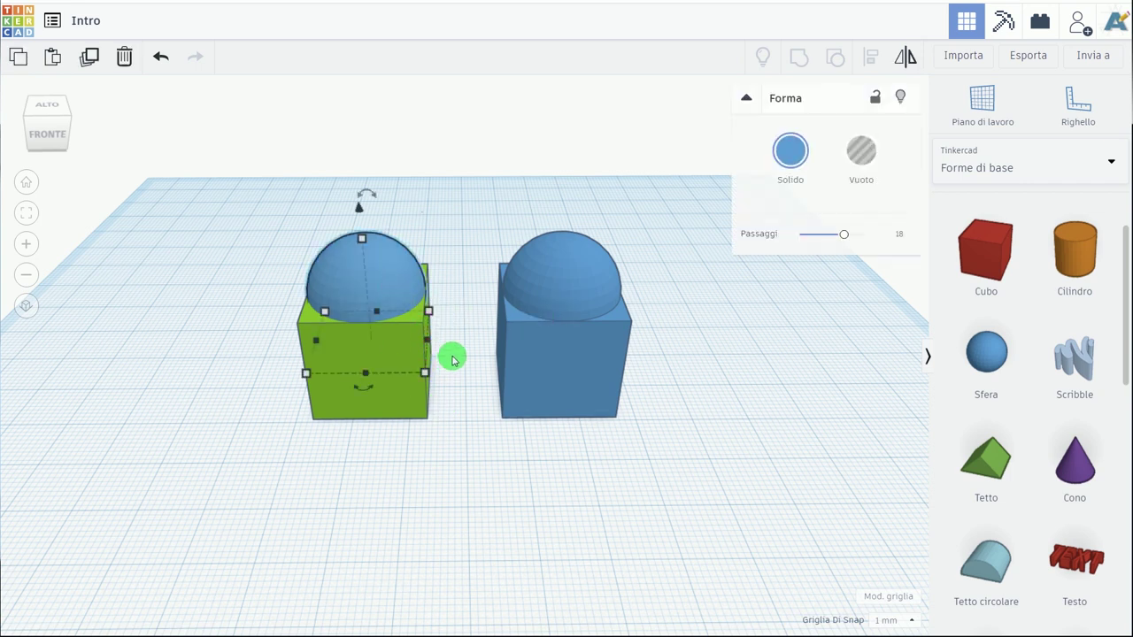
left_click(451, 354)
left_click(393, 269)
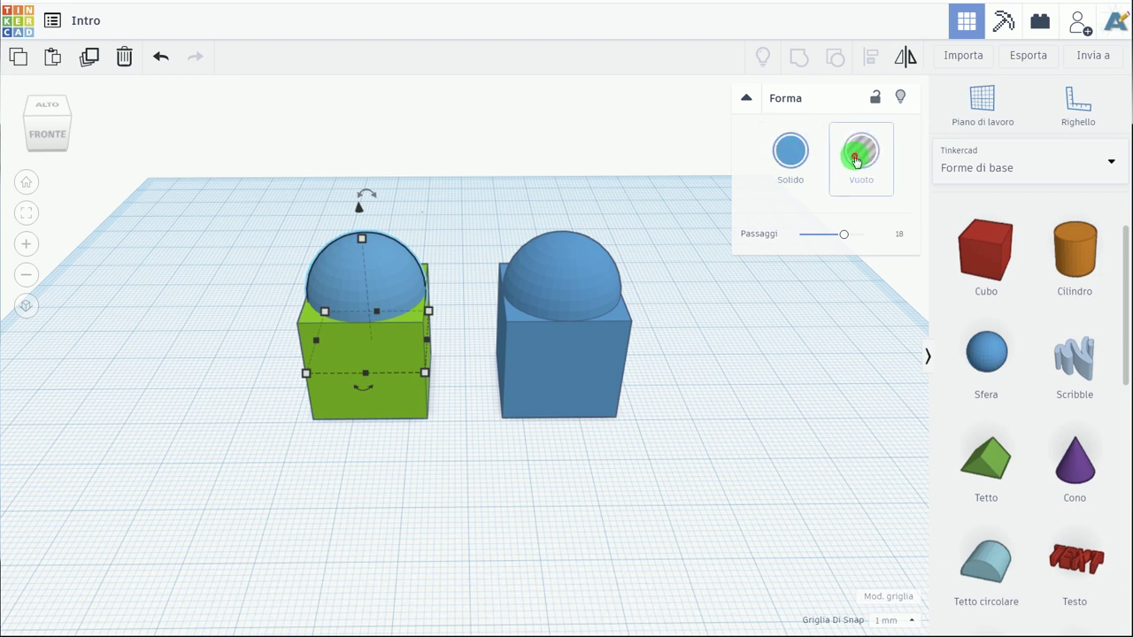
left_click(857, 159)
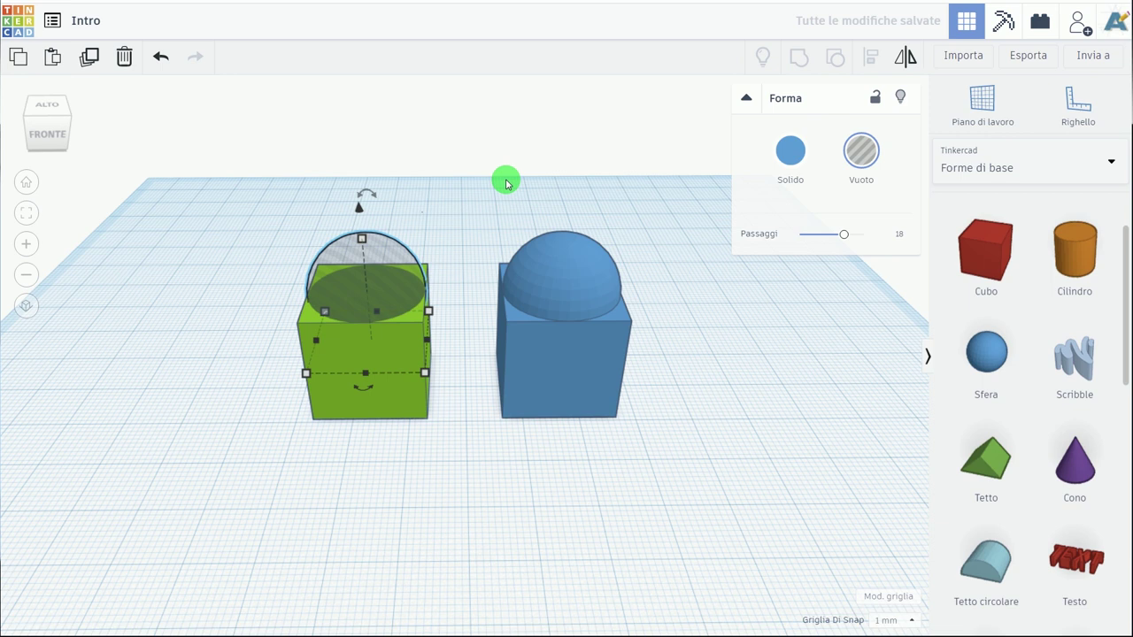
Step: Box-select the left green cube with the dome hole, group them, and orbit to inspect the hollow
left_click(505, 181)
left_click_drag(427, 433, 265, 207)
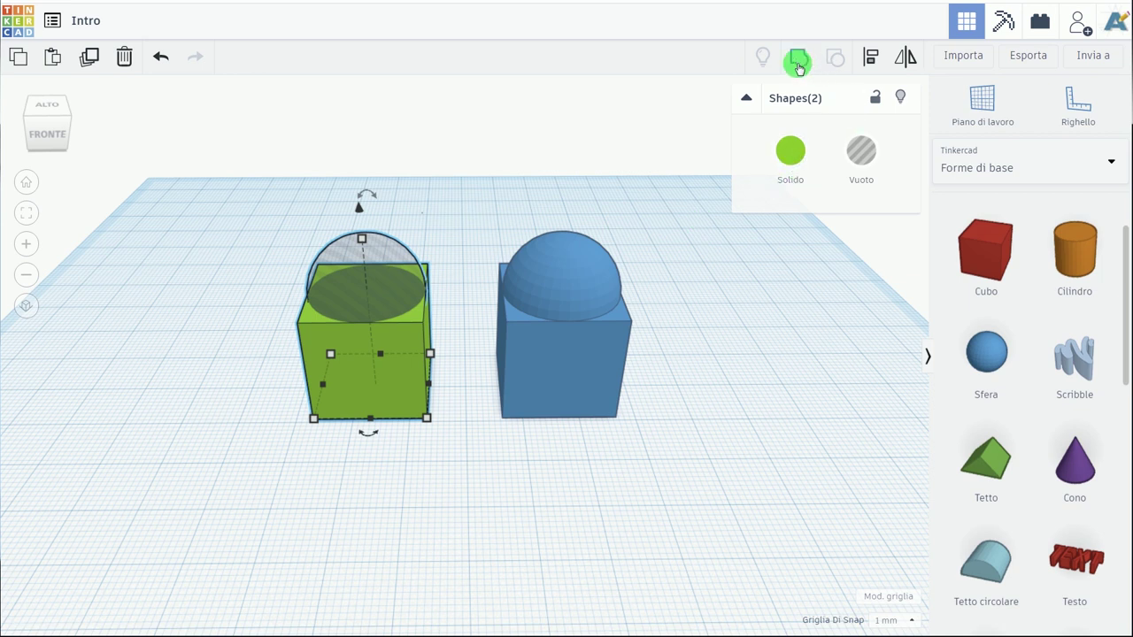
left_click(797, 64)
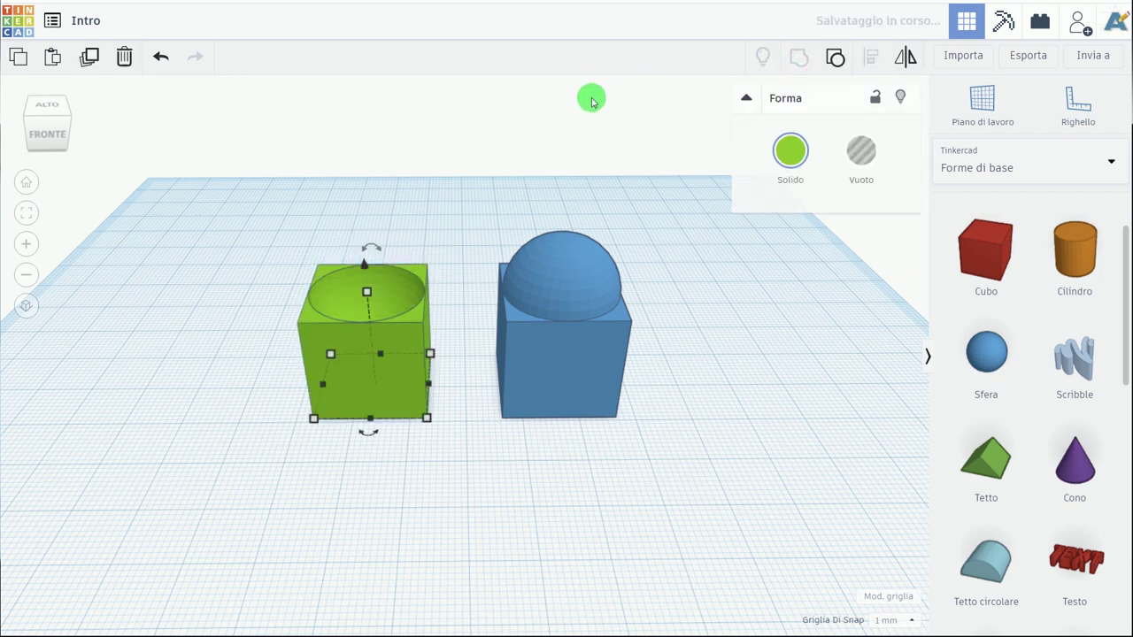
left_click(576, 124)
mouse_move(426, 235)
right_mouse_down()
mouse_move(498, 269)
mouse_move(543, 228)
mouse_move(501, 260)
mouse_move(400, 268)
mouse_move(488, 224)
mouse_move(476, 247)
mouse_move(470, 230)
mouse_move(449, 238)
mouse_move(451, 220)
right_mouse_up()
mouse_move(476, 359)
right_mouse_down()
mouse_move(404, 337)
mouse_move(523, 380)
mouse_move(608, 385)
mouse_move(460, 402)
right_mouse_up()
Step: Alt-drag a duplicate of the hollowed green cube to sit just in front of the original
scroll(461, 403, "down", 5)
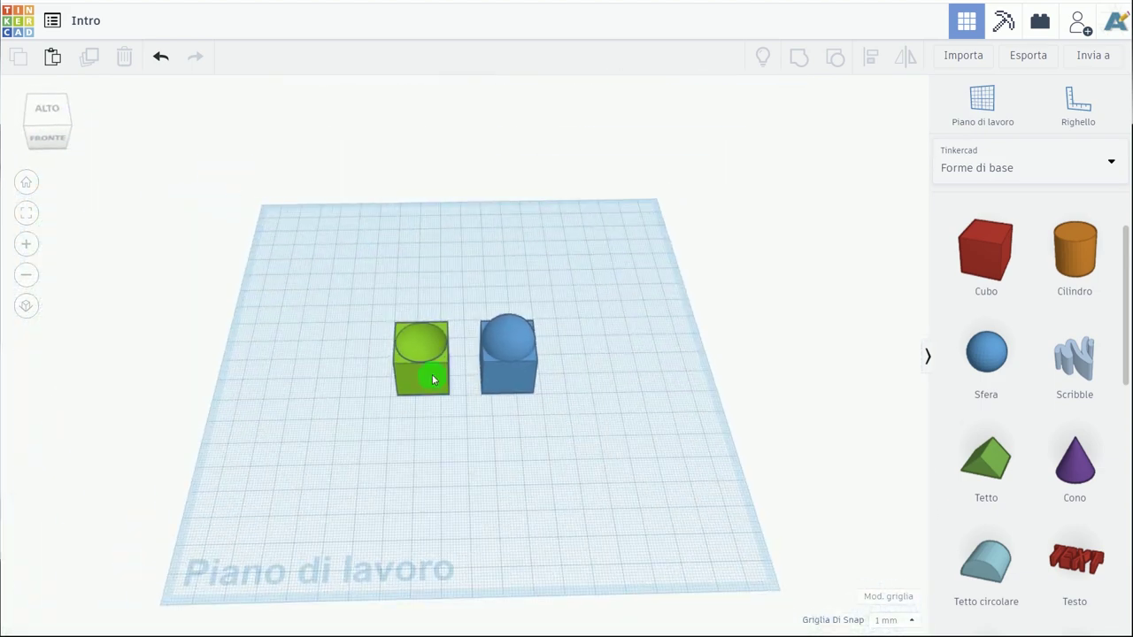
left_click(446, 377)
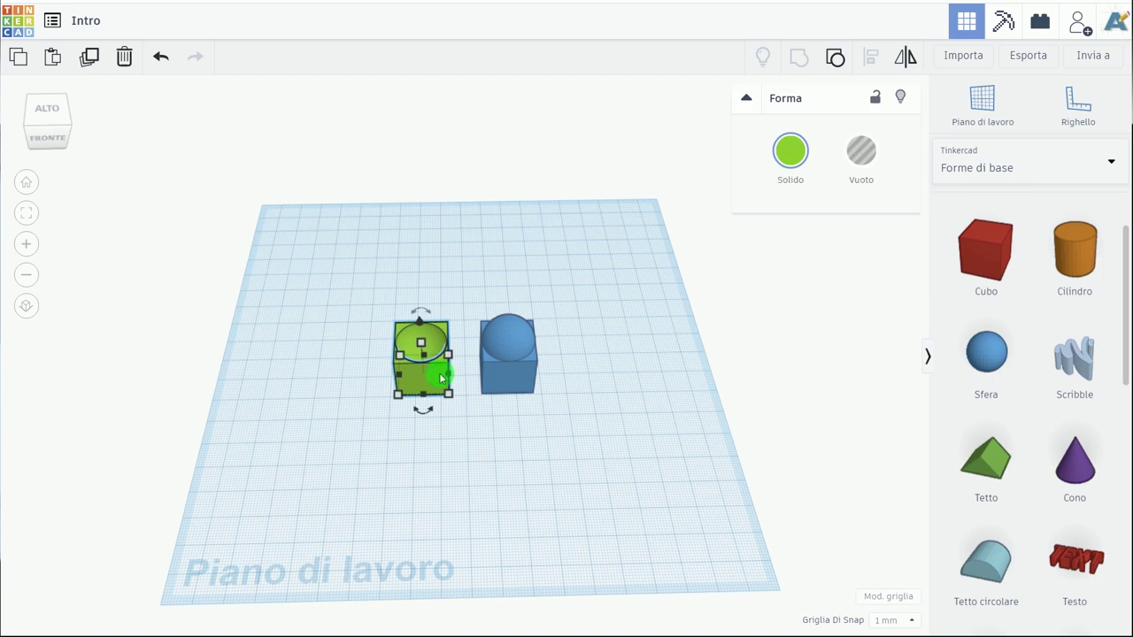
left_click_drag(440, 378, 457, 453, "alt")
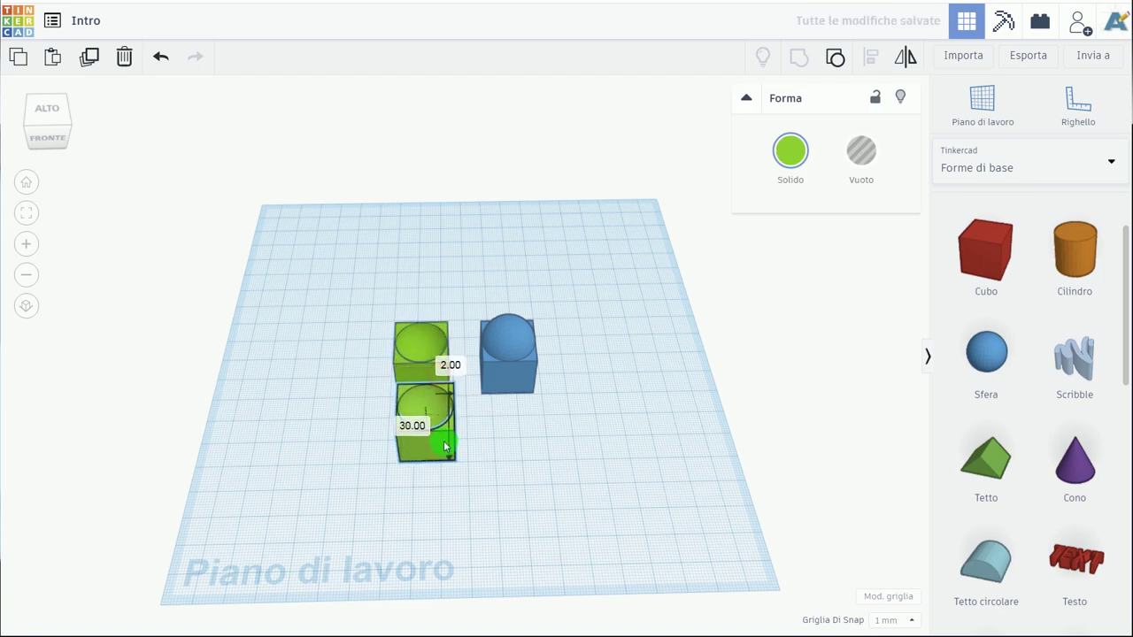
left_click(526, 453)
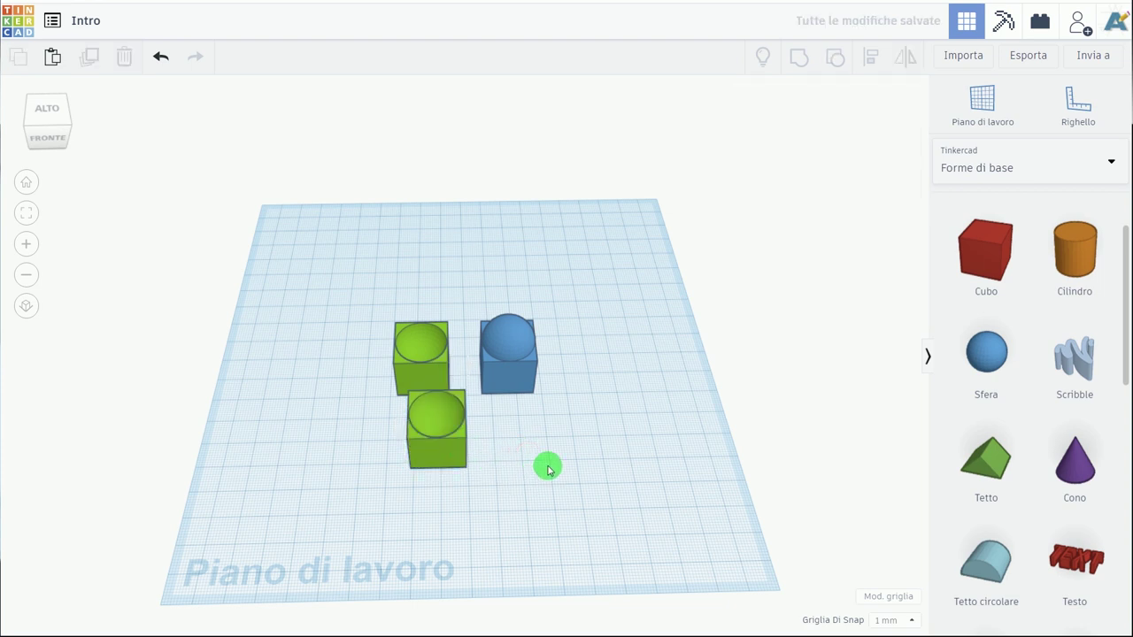